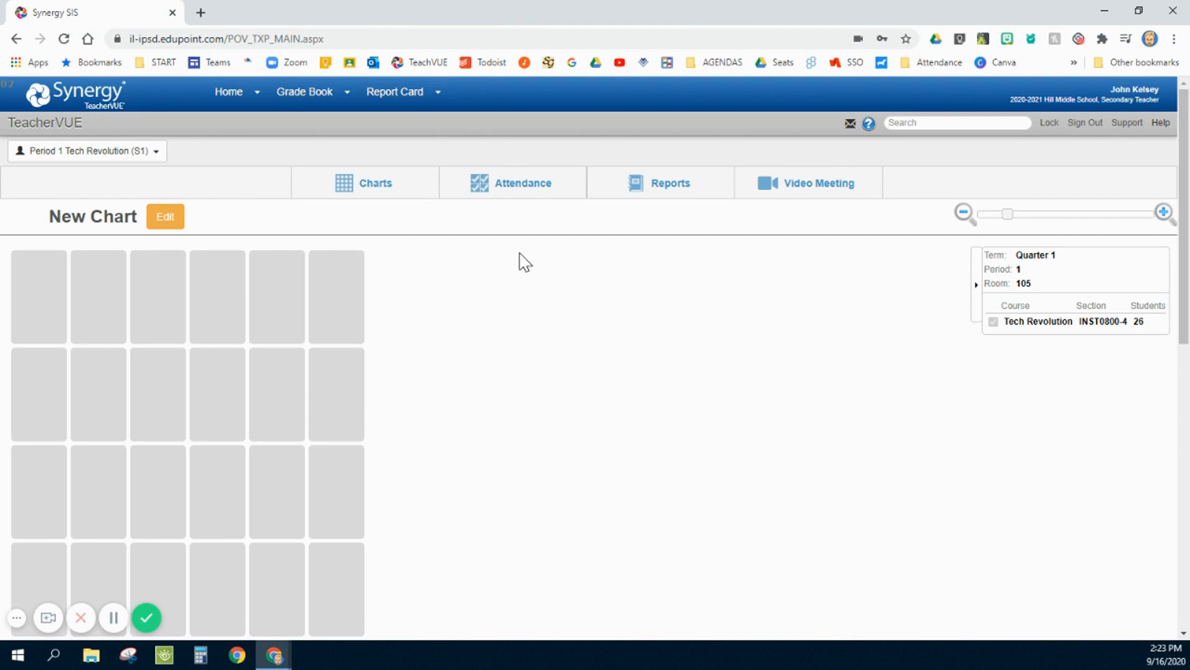
# - Open Grade Book Setup, review the assignment weighting table, and update the class to use Add My Types To The District Types
pyautogui.moveTo(316, 100)
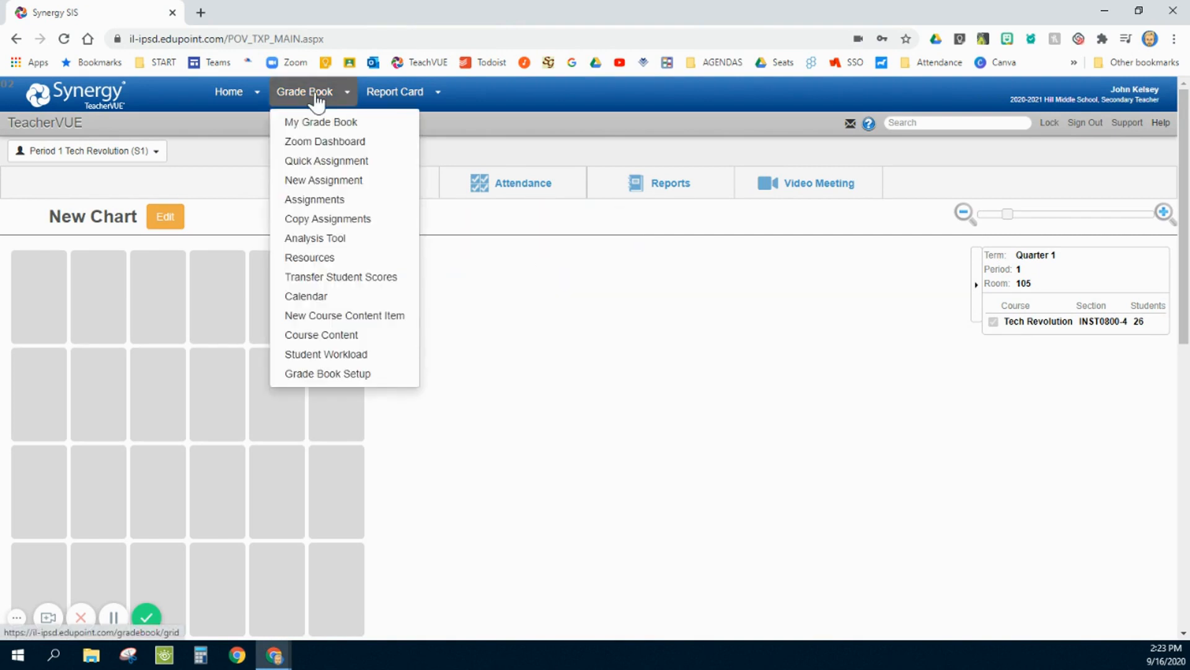
pyautogui.click(356, 375)
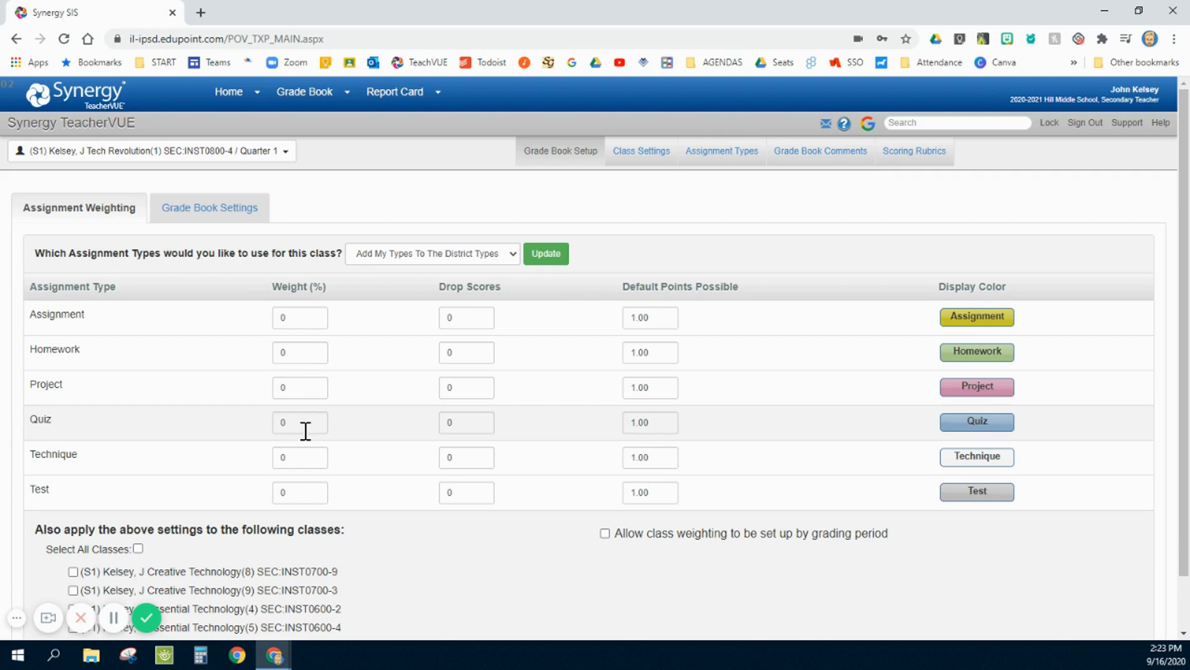
pyautogui.click(75, 292)
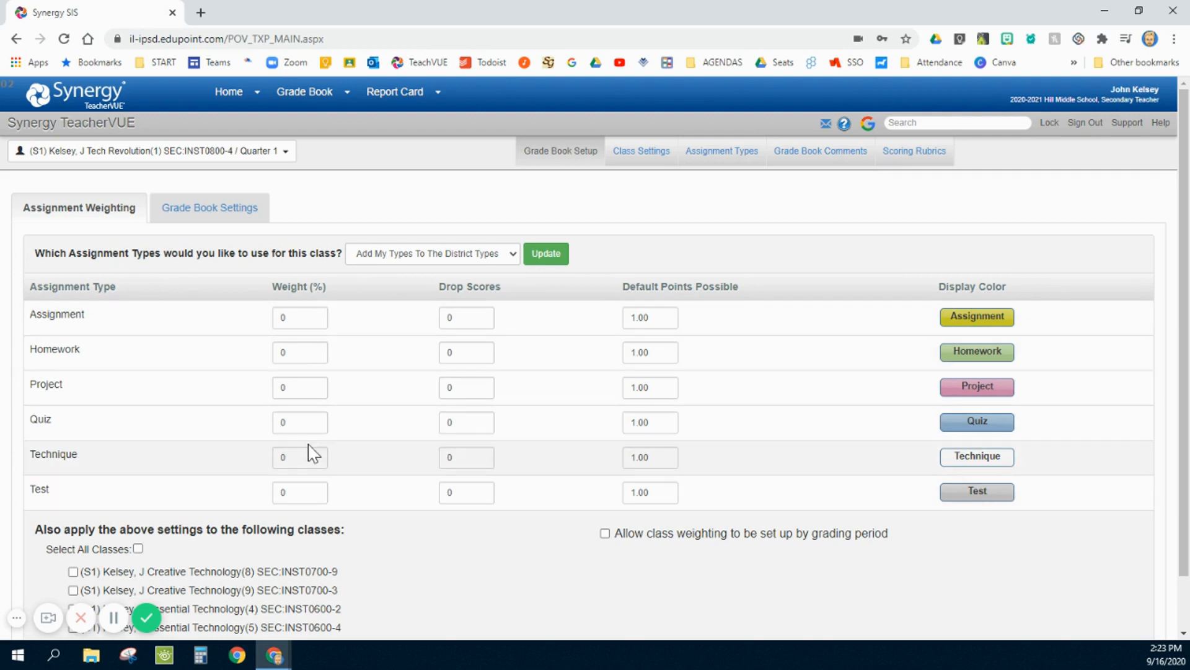
pyautogui.click(301, 318)
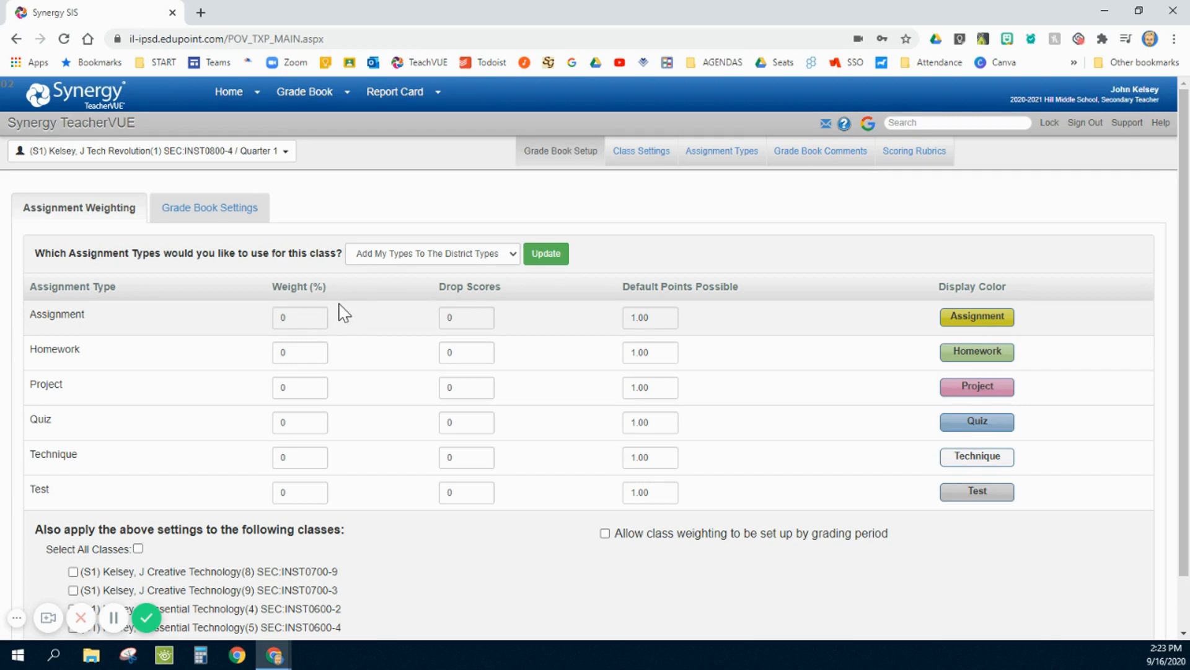
pyautogui.scroll(-1, 343, 313)
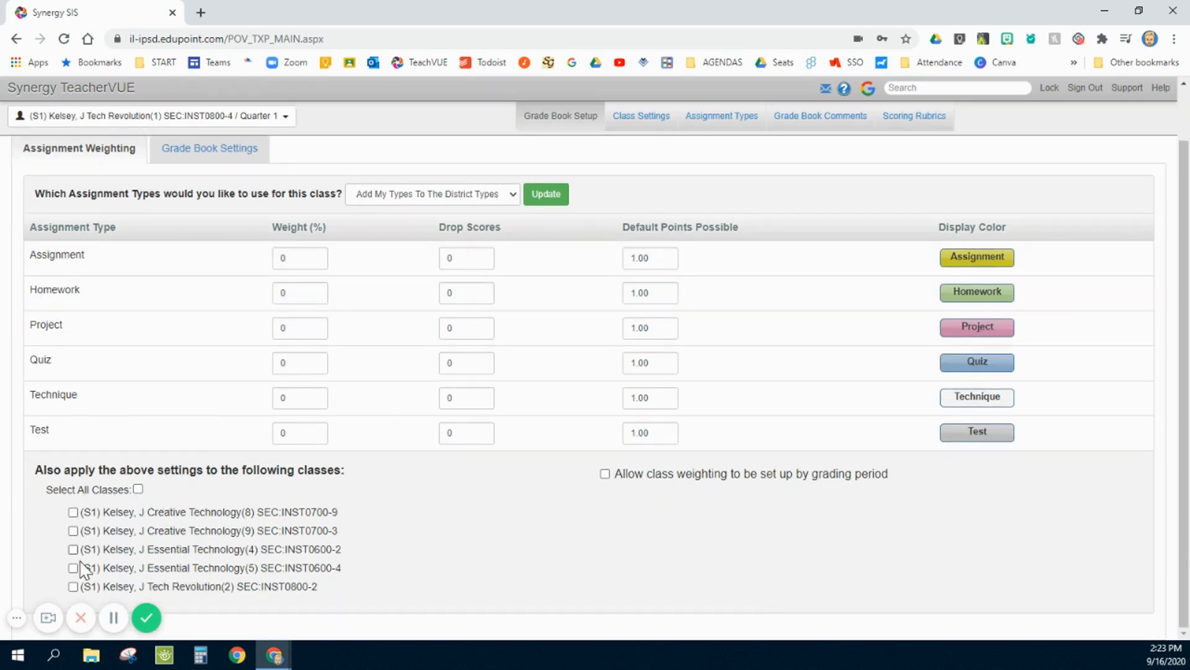
pyautogui.scroll(1, 409, 480)
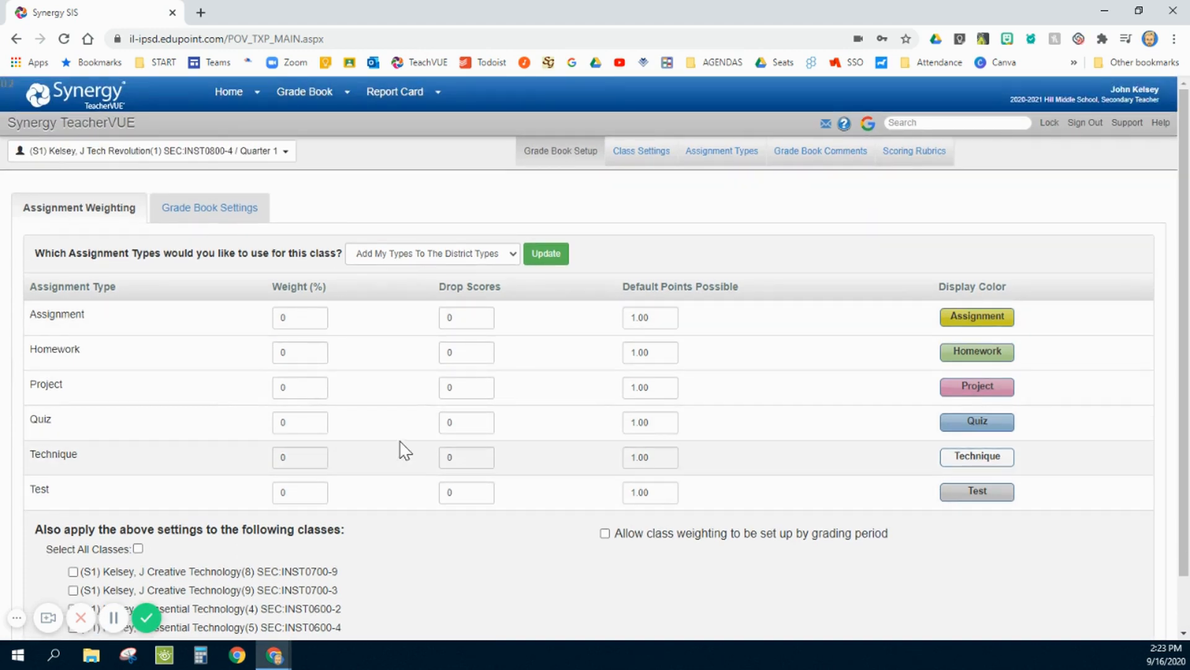
pyautogui.click(550, 257)
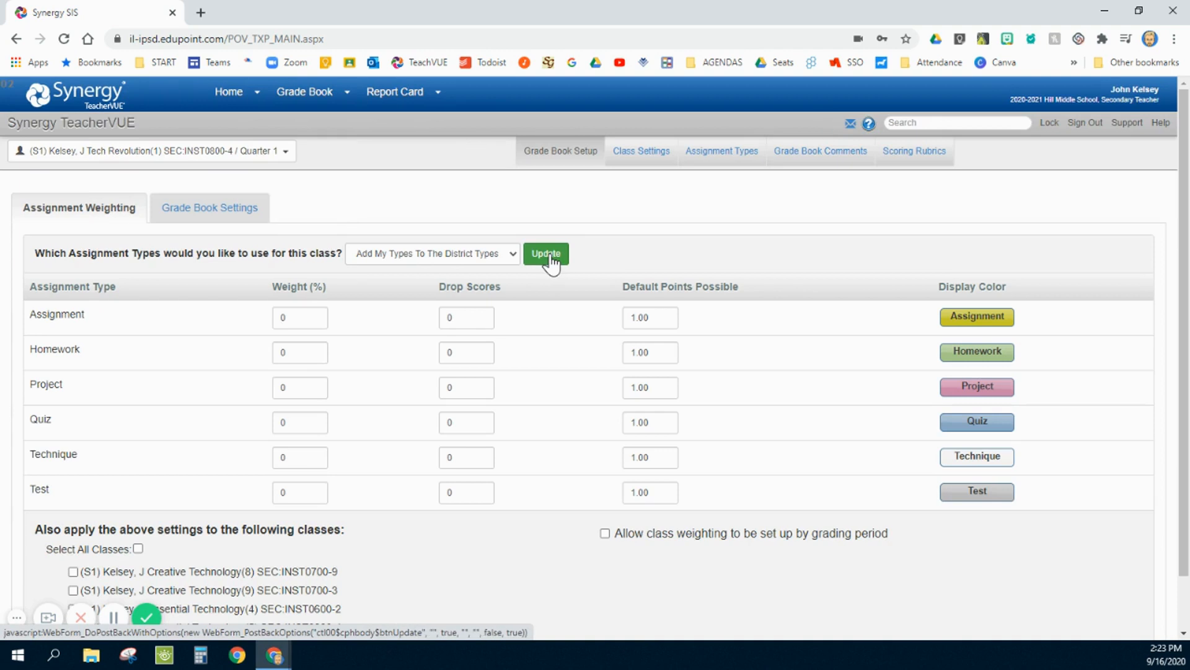
# - Review the Grade Book Settings, from the final grade rounding defaults down to the class notifications and interpretation scale
pyautogui.click(203, 211)
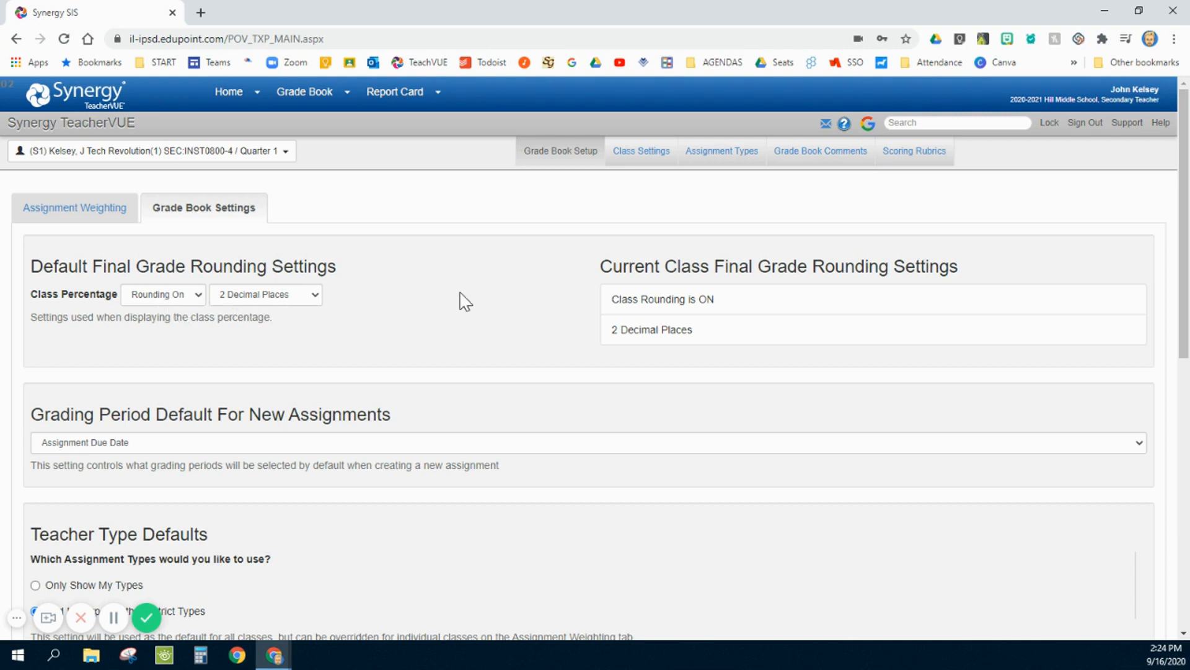
pyautogui.scroll(-7, 462, 302)
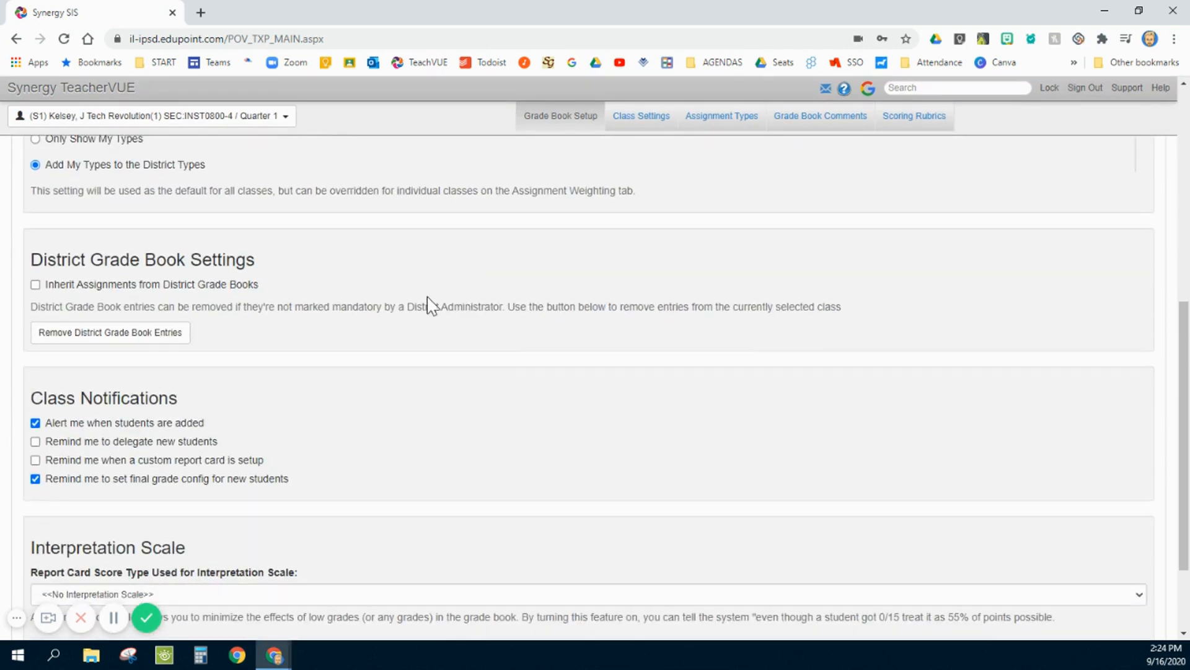
pyautogui.click(80, 410)
pyautogui.scroll(7, 481, 427)
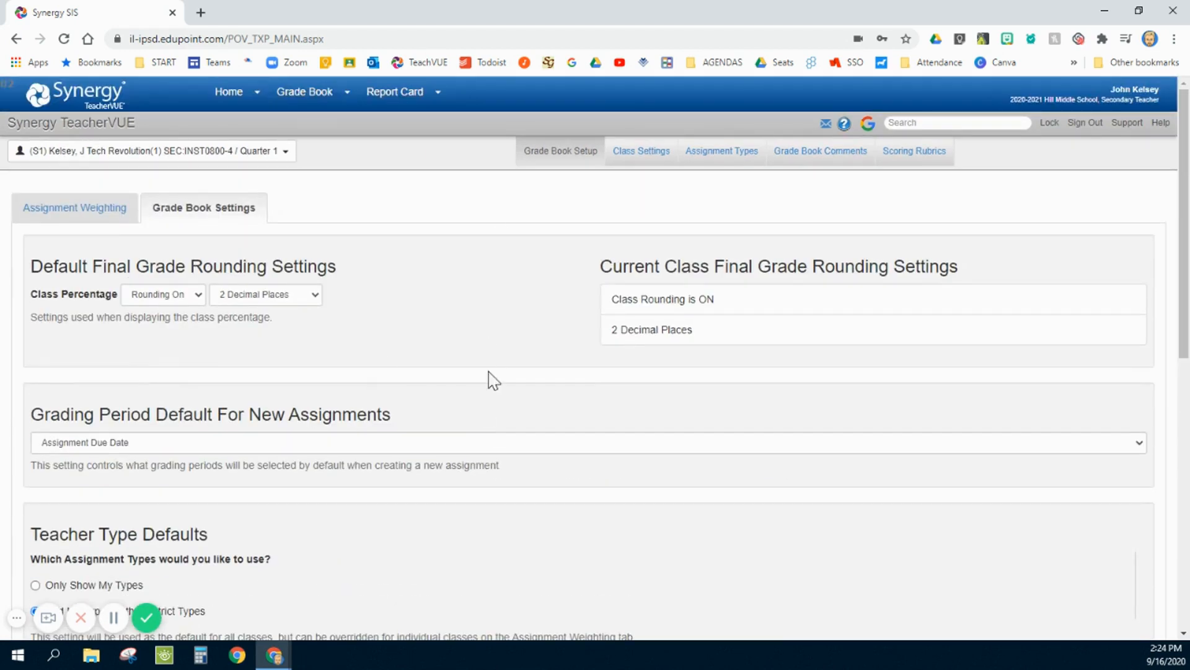
# - Open Class Settings and expand the Google Classroom advanced settings for Tech Revolution (1) and Essential Technology (5)
pyautogui.click(640, 155)
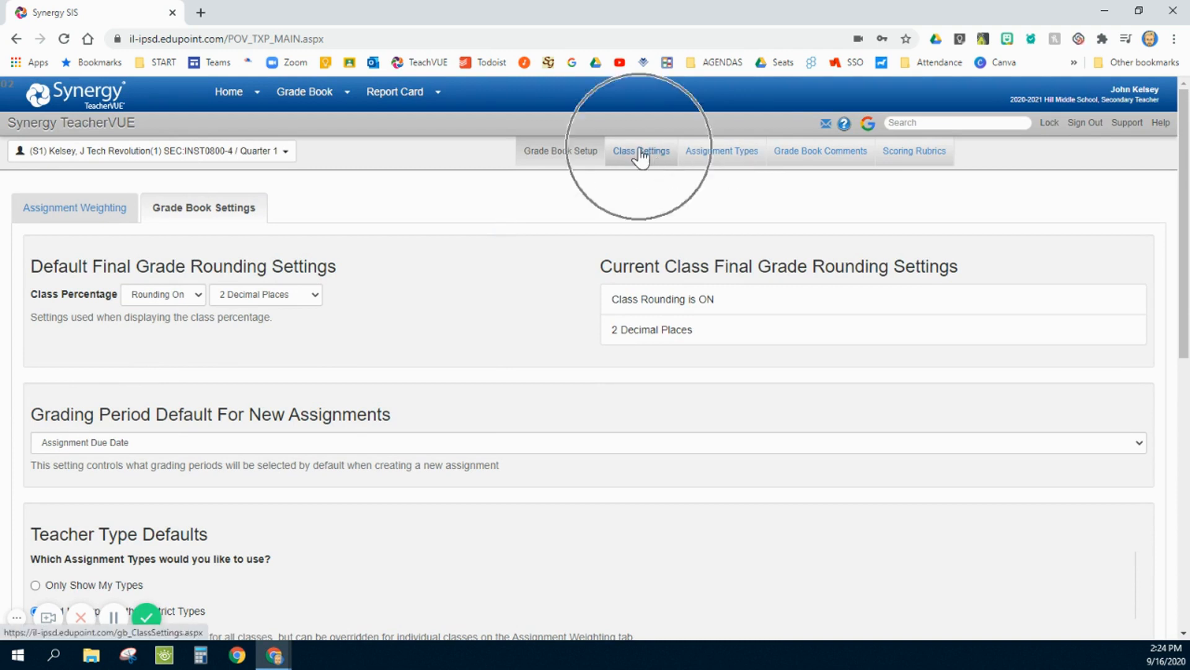
pyautogui.click(641, 155)
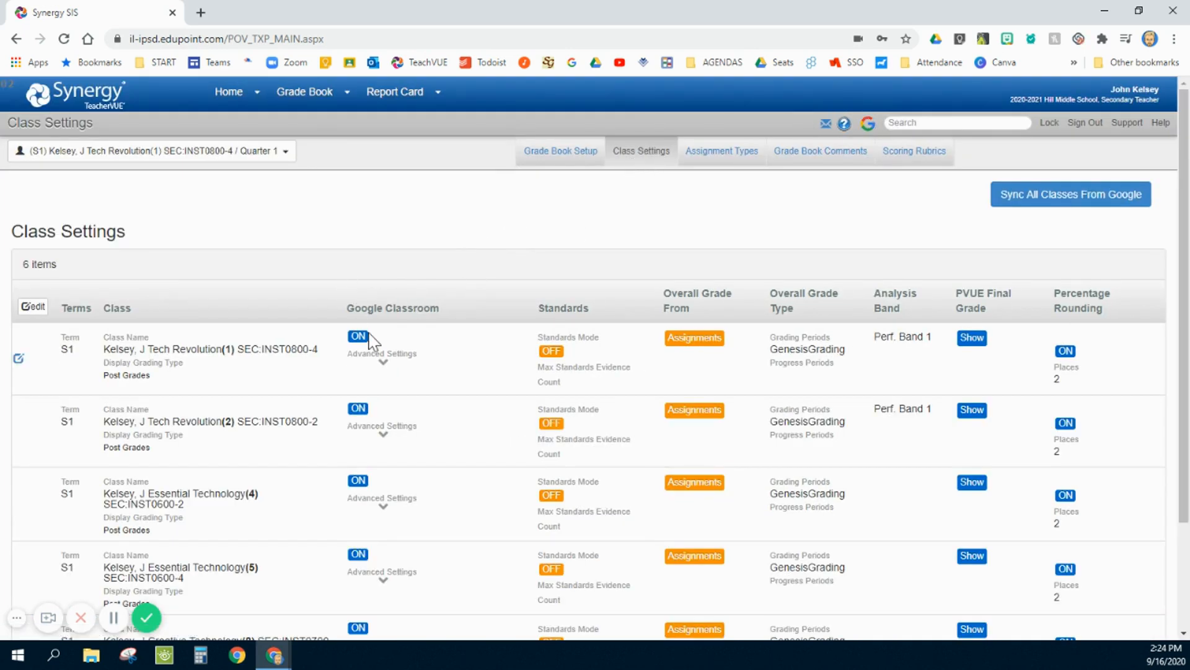
pyautogui.click(383, 366)
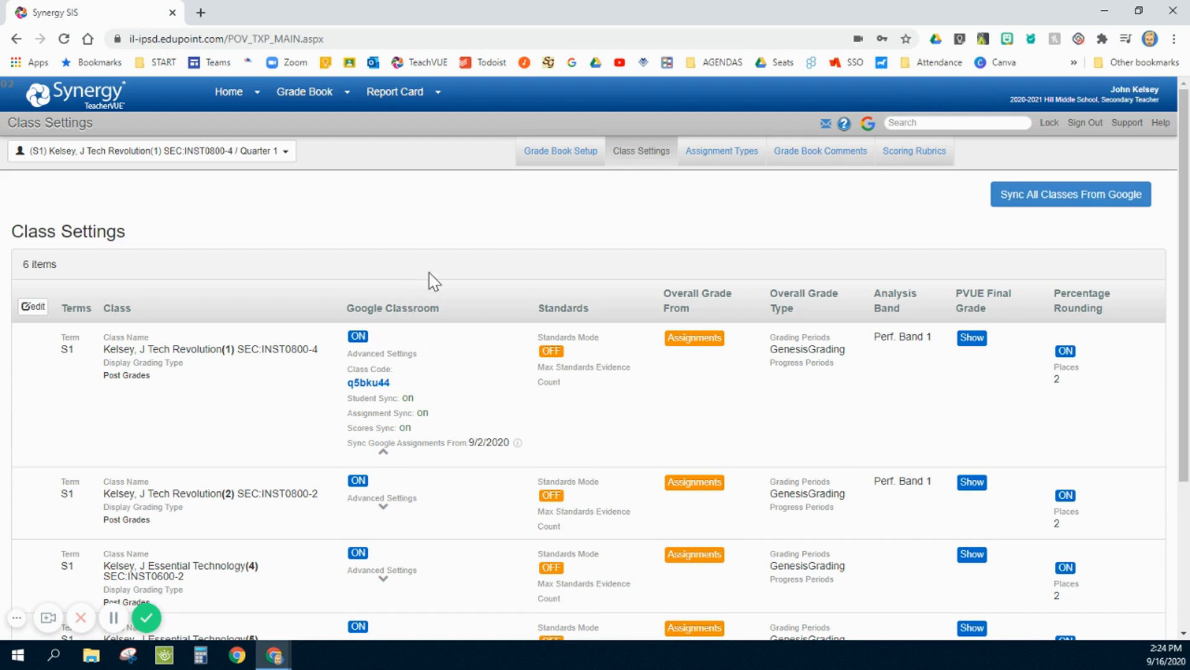
pyautogui.scroll(-3, 376, 259)
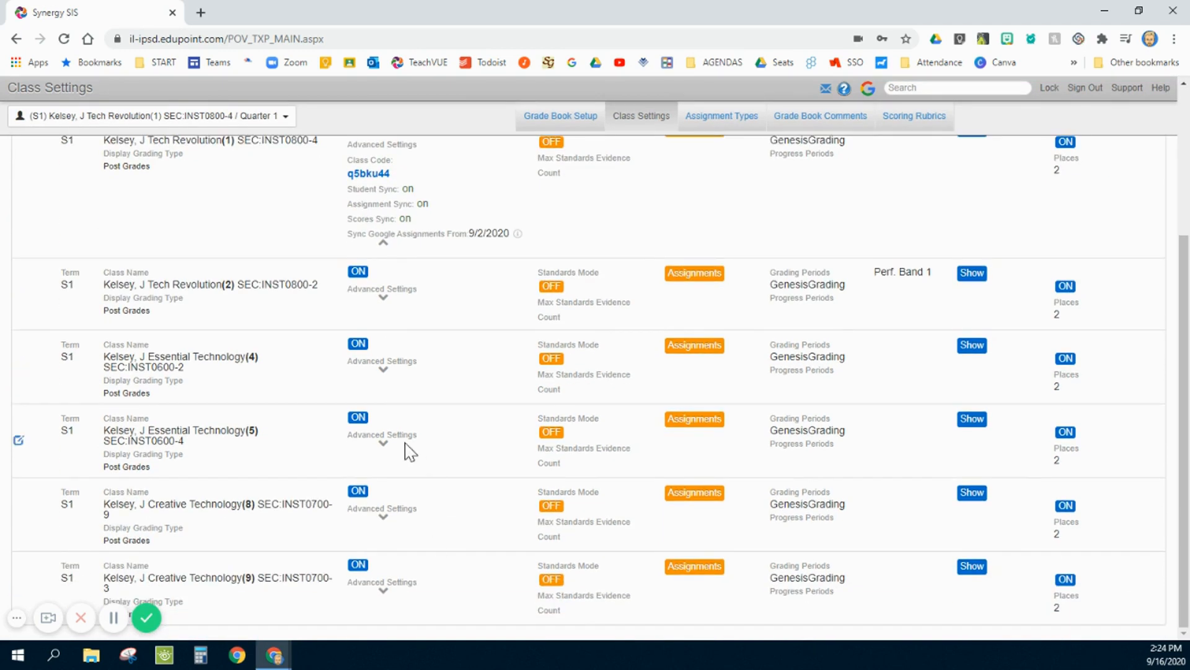
pyautogui.click(383, 444)
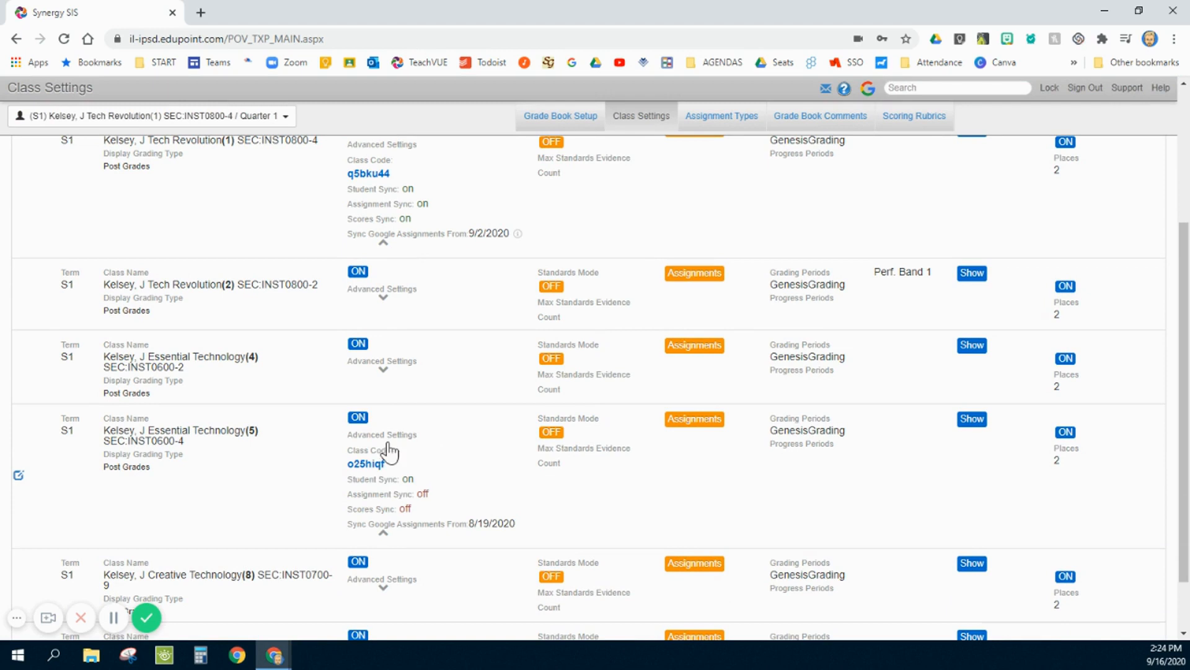
pyautogui.press('ctrl')
pyautogui.press('ctrl')
pyautogui.press('ctrl')
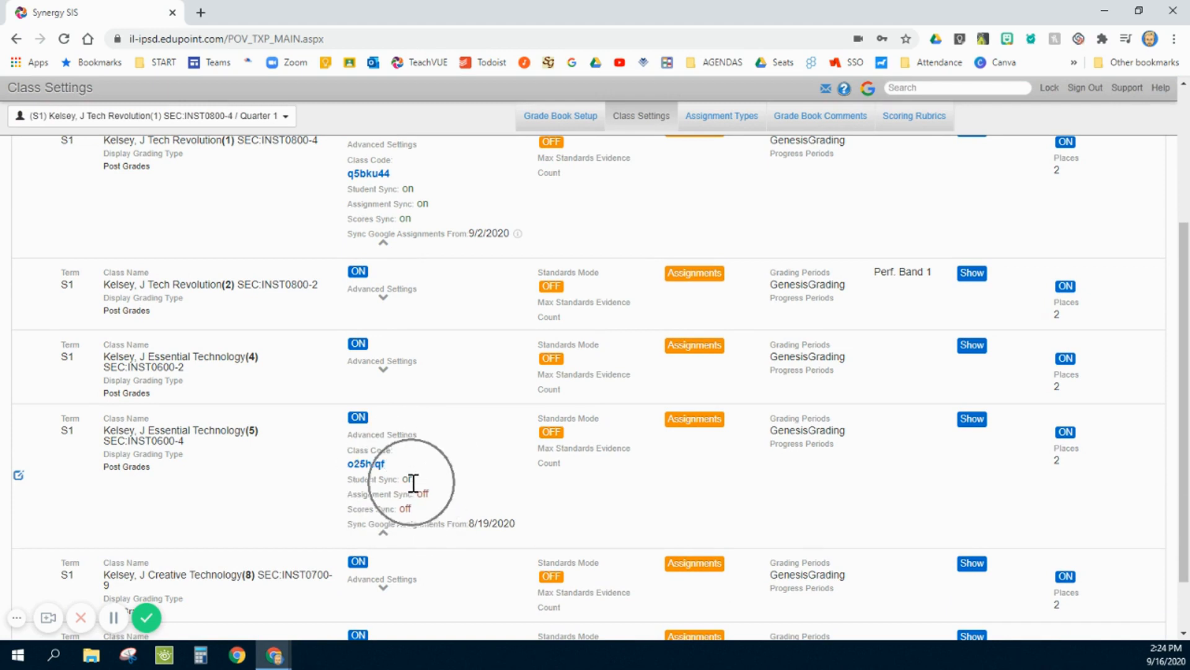
# - Open the Essential Technology (5) row for editing and expand its Google Classroom advanced options, including Sync Student Roster
pyautogui.click(18, 476)
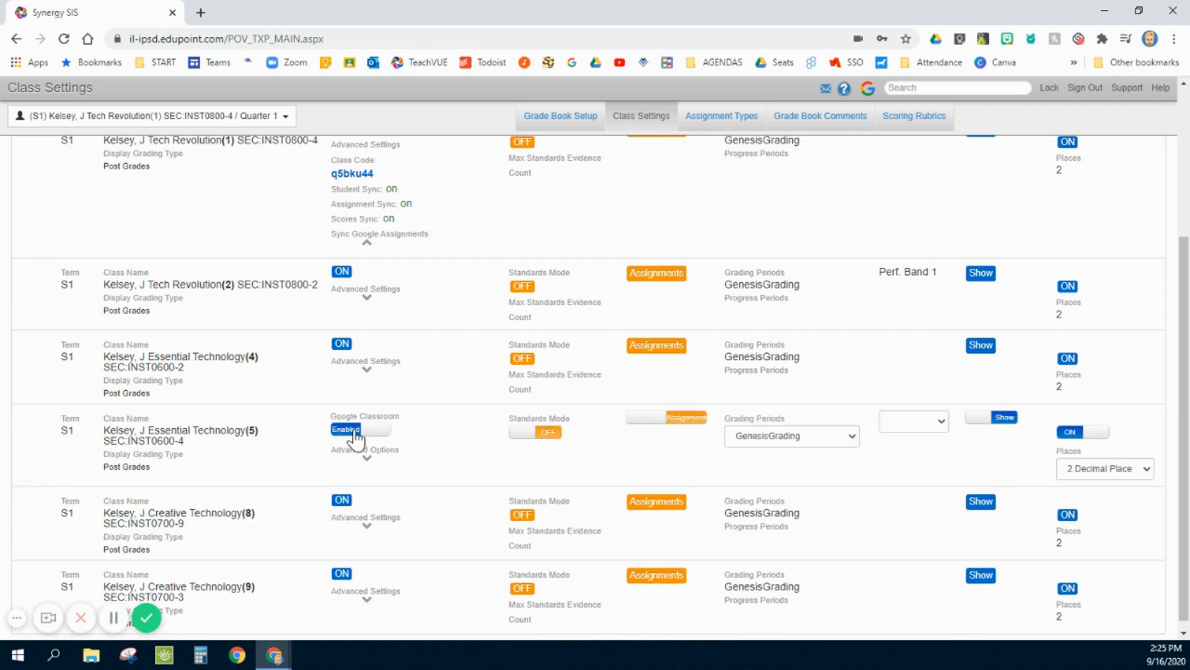
pyautogui.click(362, 432)
pyautogui.click(368, 459)
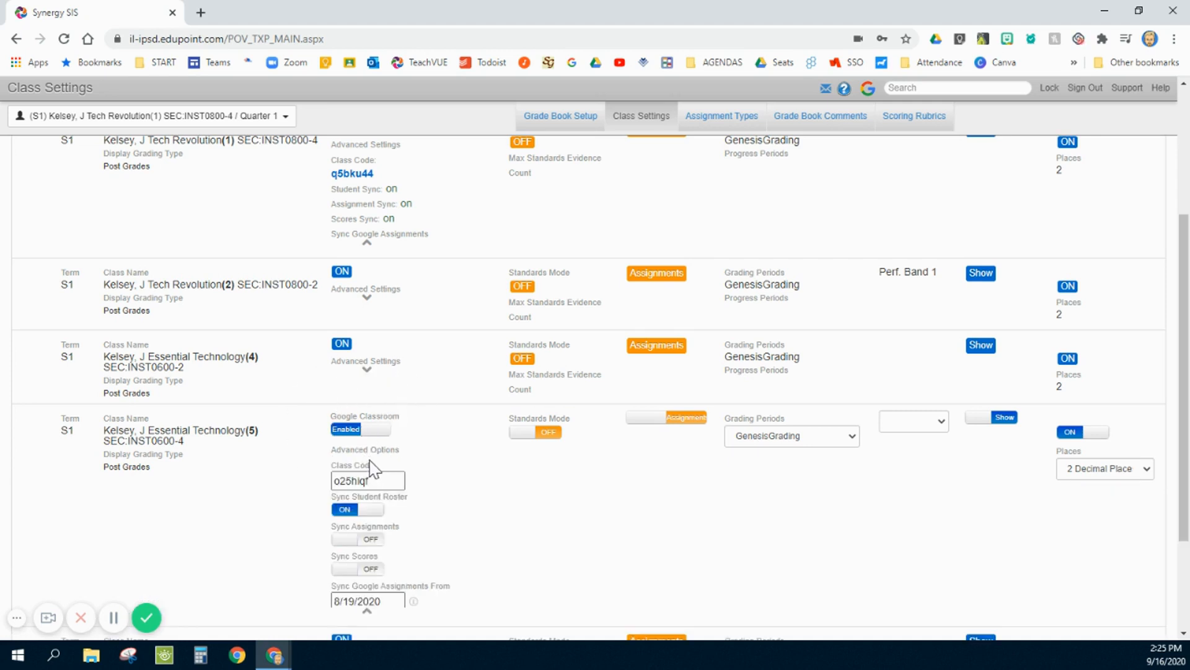
pyautogui.scroll(-1, 437, 475)
pyautogui.click(357, 437)
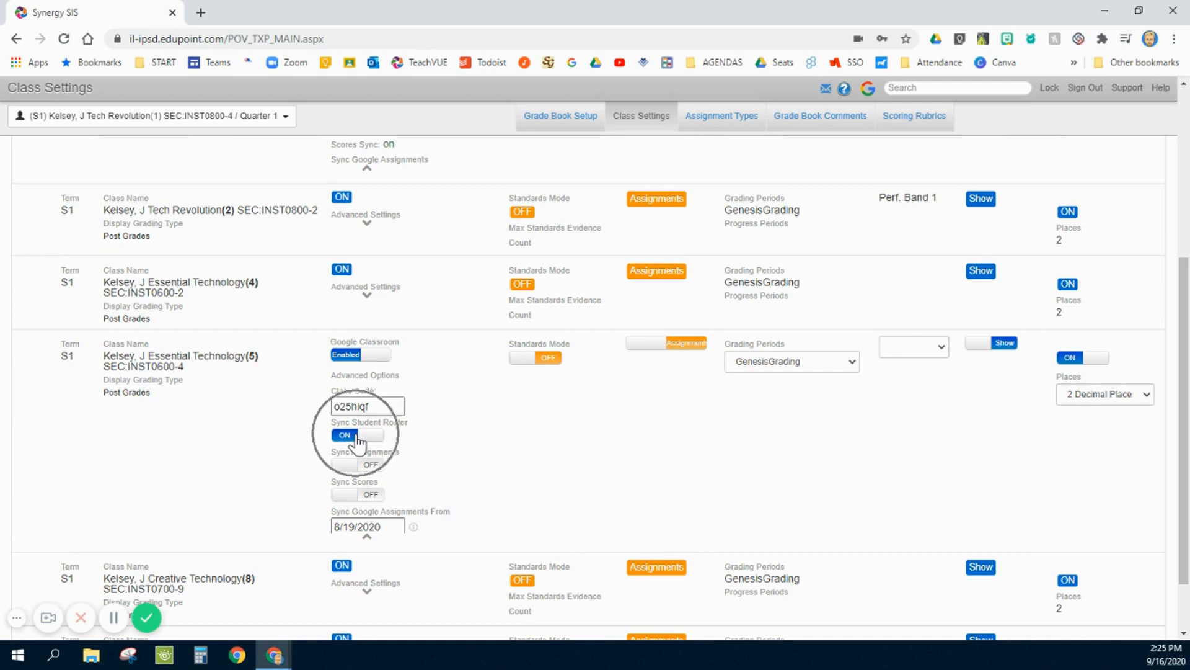
pyautogui.click(357, 438)
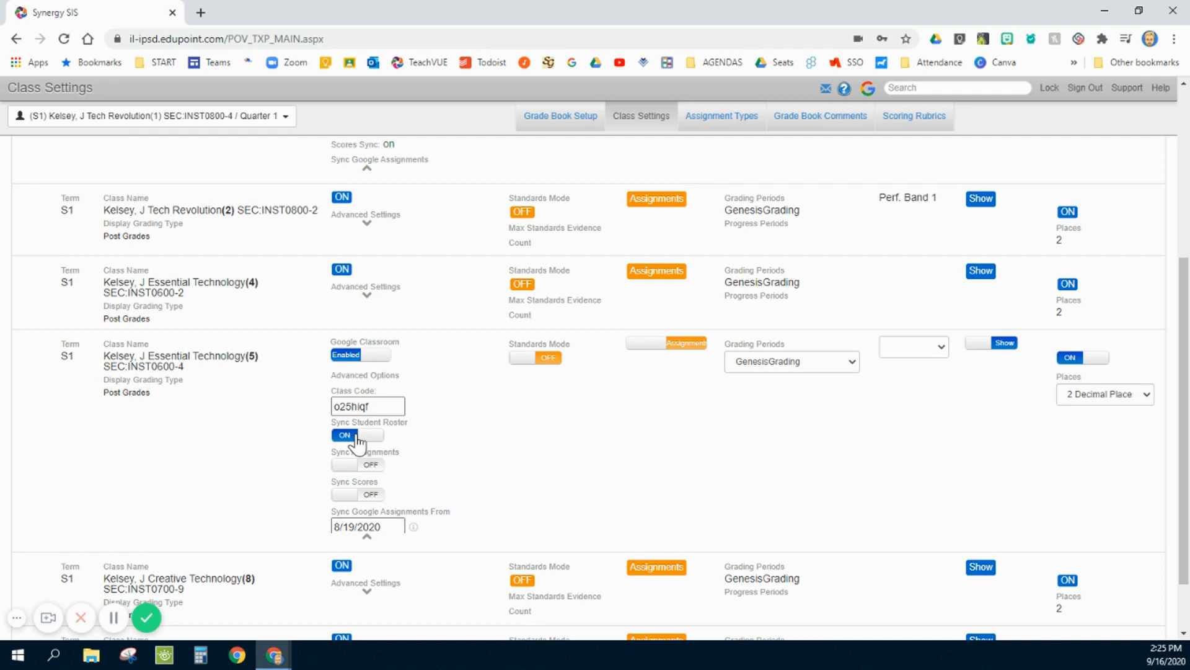
# - Toggle Sync Assignments and Sync Scores for Essential Technology (5) and finish editing the row
pyautogui.click(357, 463)
pyautogui.click(366, 494)
pyautogui.scroll(5, 260, 465)
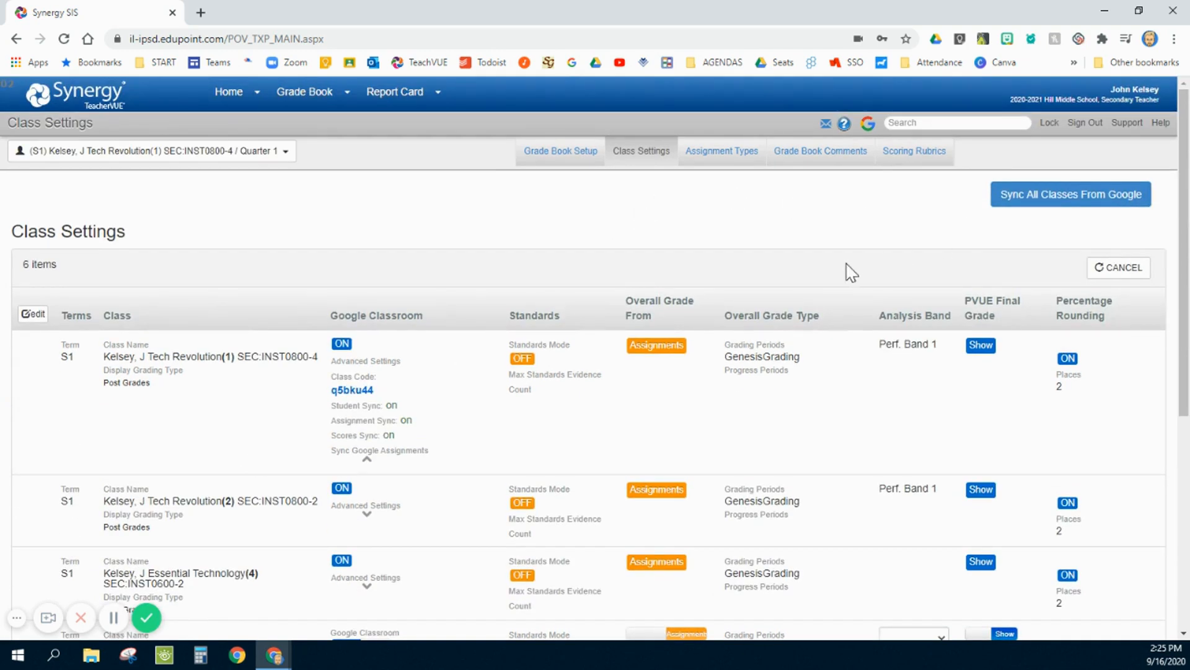
pyautogui.scroll(-5, 686, 404)
pyautogui.scroll(5, 667, 412)
pyautogui.scroll(-5, 583, 352)
pyautogui.scroll(-1, 582, 352)
pyautogui.scroll(6, 989, 270)
pyautogui.click(1041, 268)
# - Open Assignment Types and examine the custom Technique type's sequence, due date and locked values
pyautogui.click(727, 163)
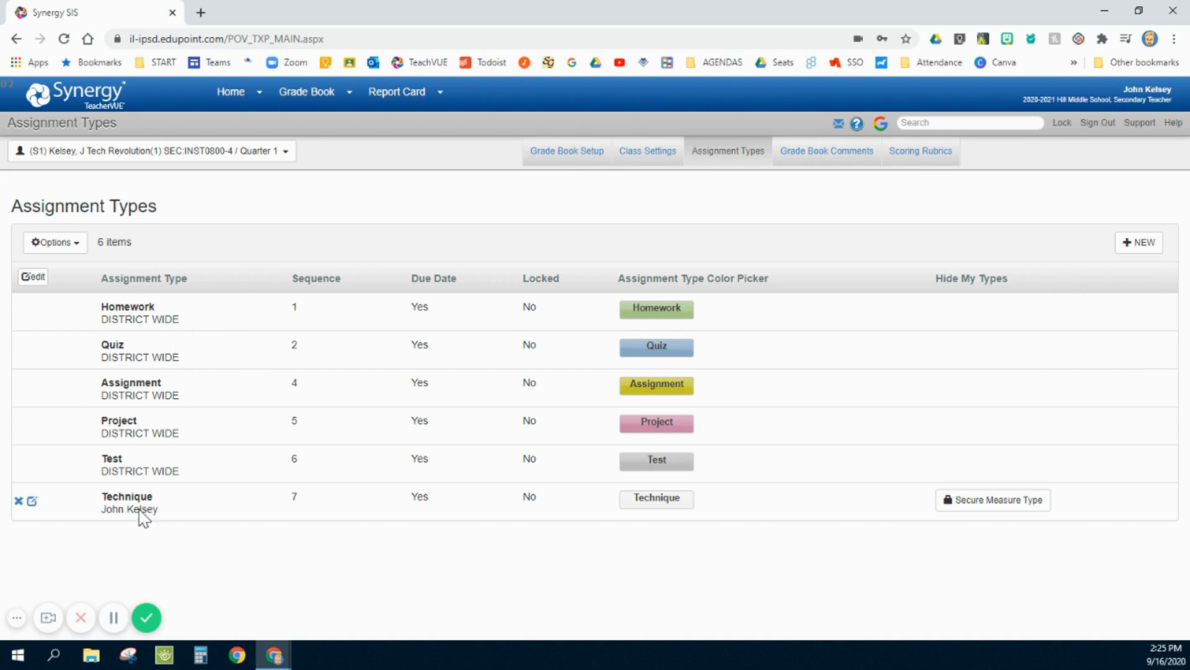
pyautogui.moveTo(137, 492)
pyautogui.click(1141, 246)
pyautogui.click(295, 508)
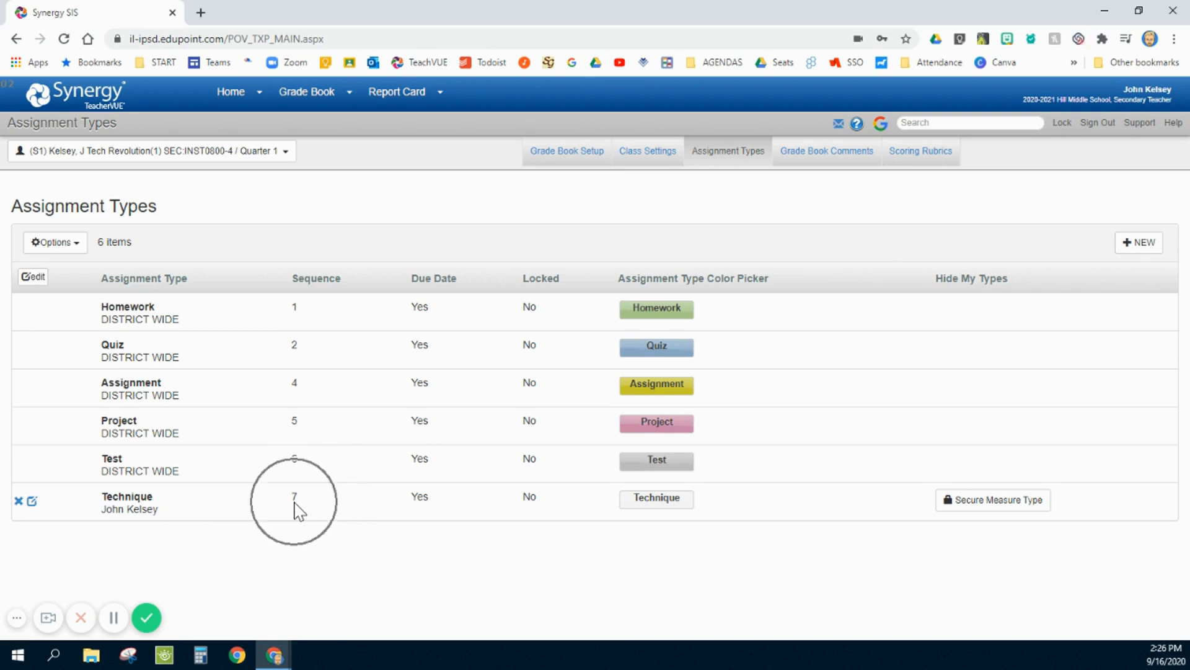
pyautogui.click(419, 499)
pyautogui.click(526, 500)
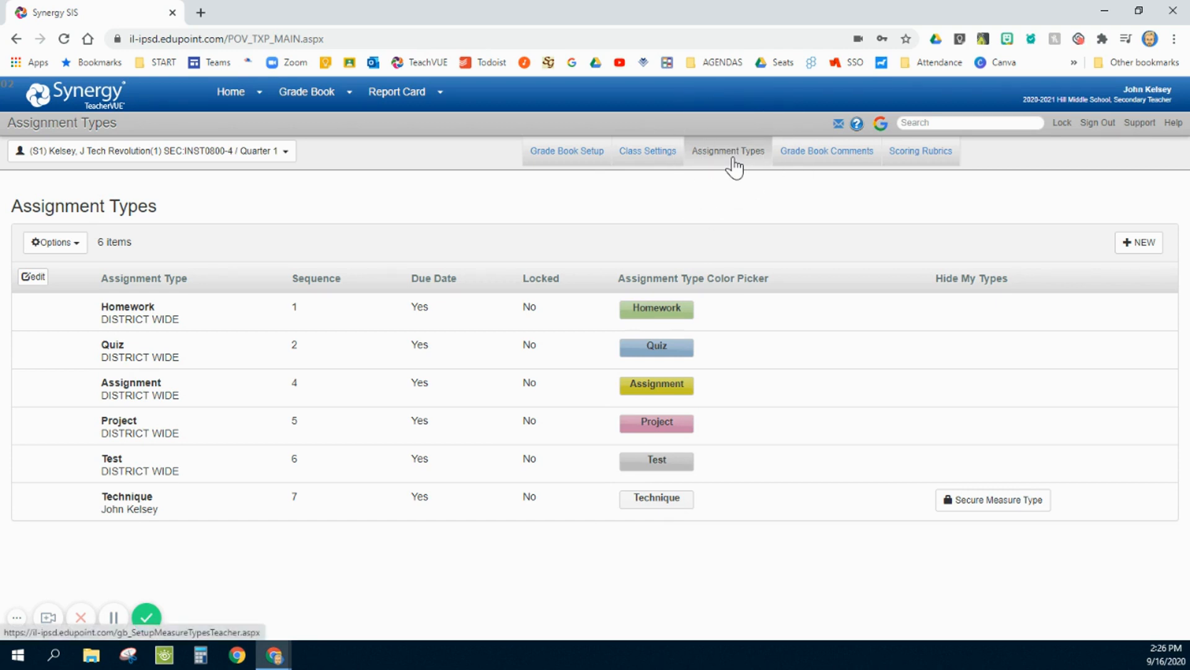
# - Open Grade Book Comments and examine the district-wide and custom comments along with their comment codes
pyautogui.click(829, 160)
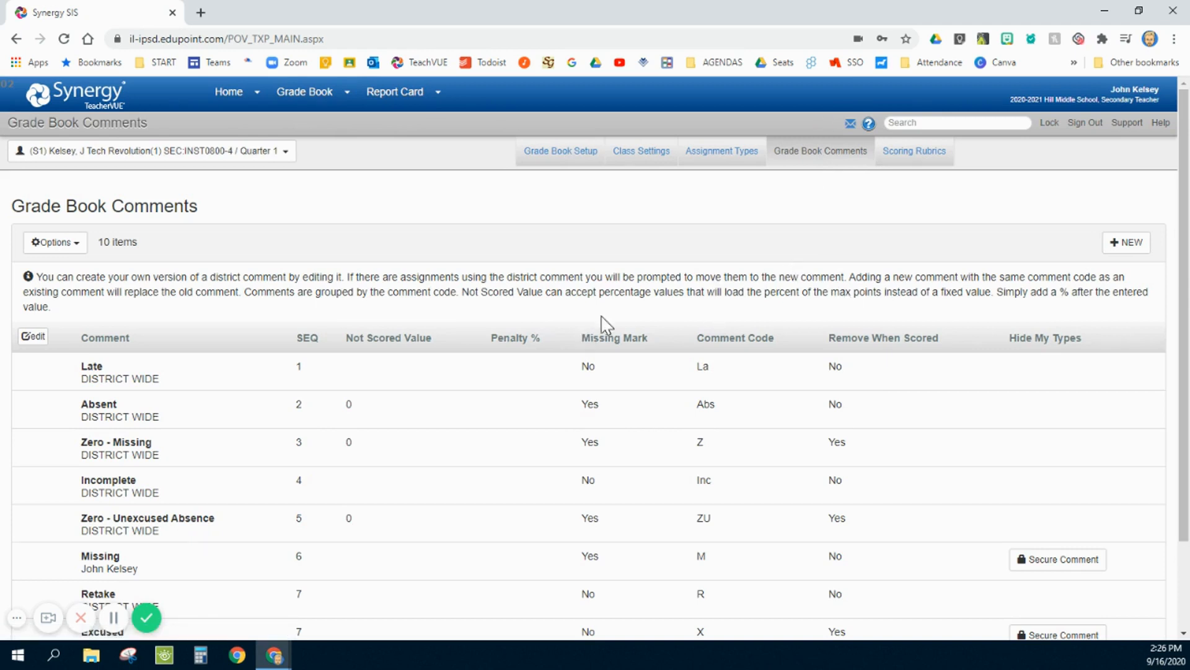
pyautogui.scroll(-2, 660, 278)
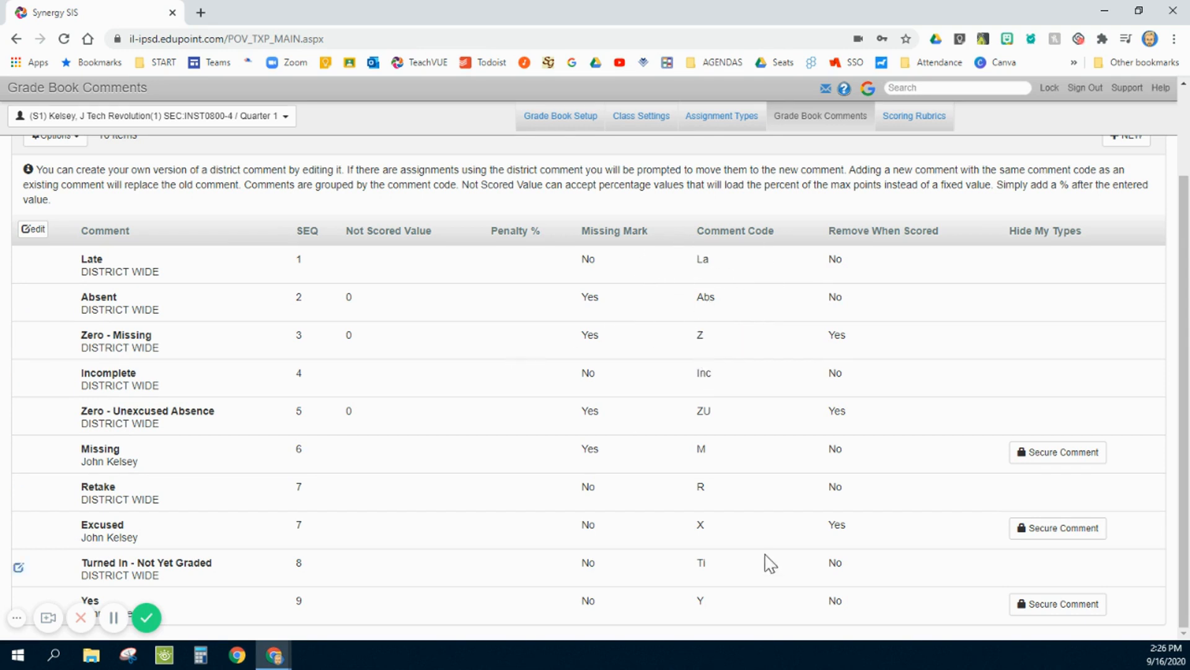
pyautogui.click(703, 529)
pyautogui.click(700, 603)
pyautogui.scroll(2, 705, 535)
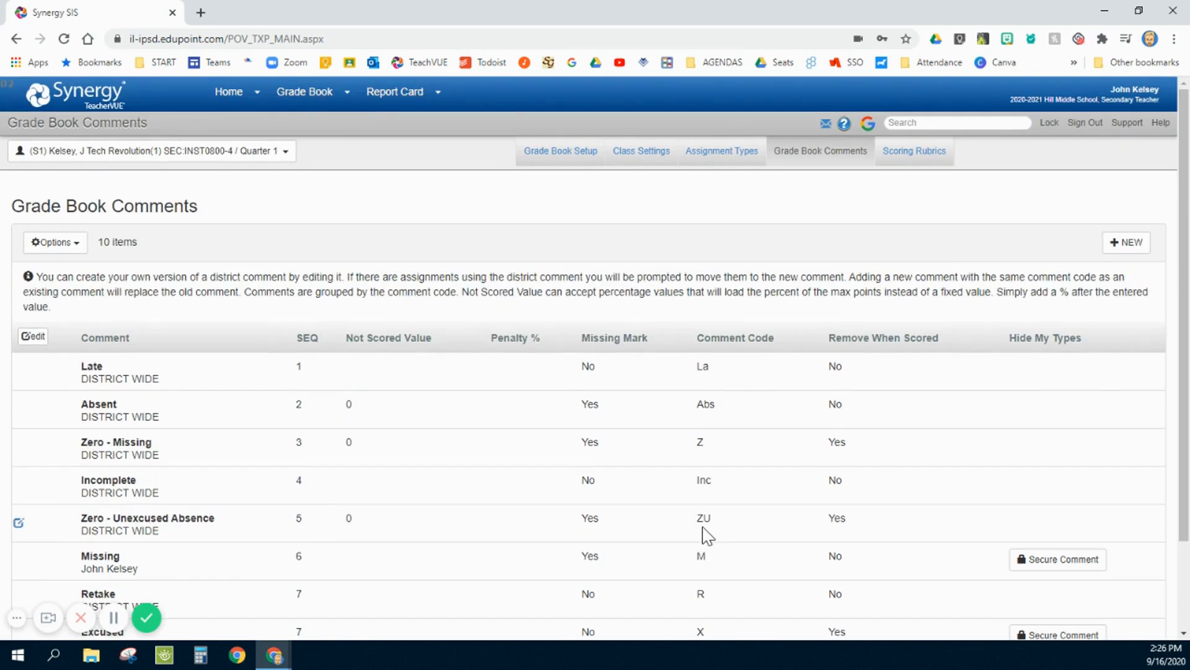
pyautogui.scroll(-2, 486, 404)
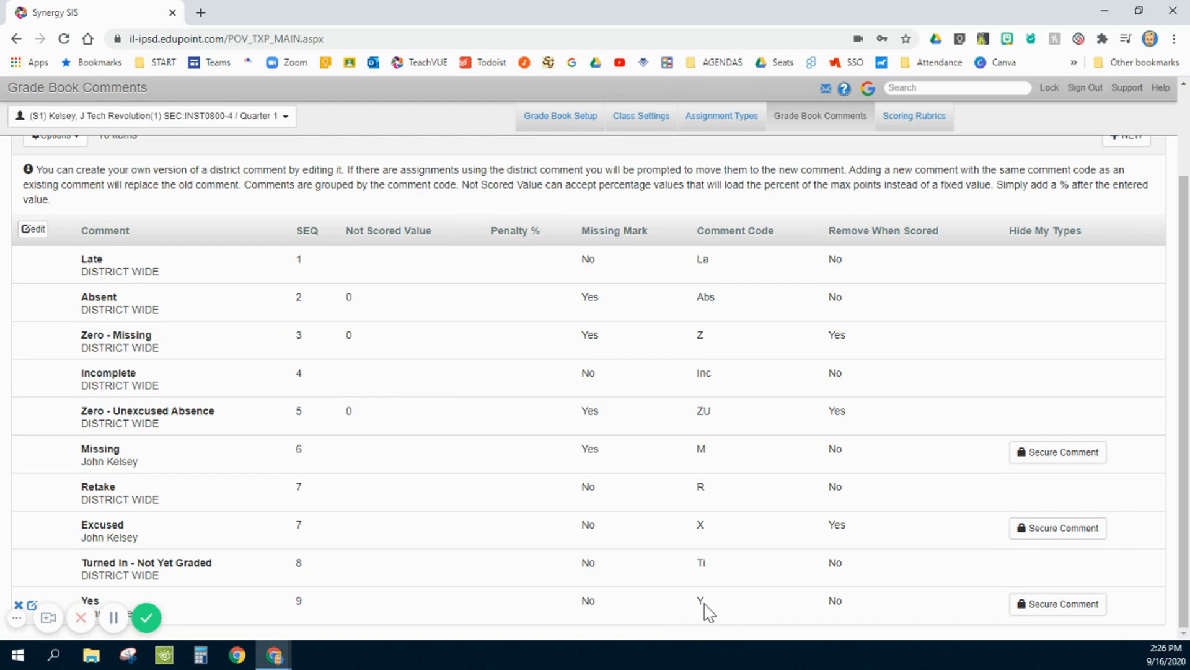
pyautogui.scroll(2, 988, 337)
pyautogui.scroll(-2, 893, 441)
pyautogui.scroll(2, 890, 439)
# - Start a new grade book comment named No with sequence number 10
pyautogui.click(1121, 246)
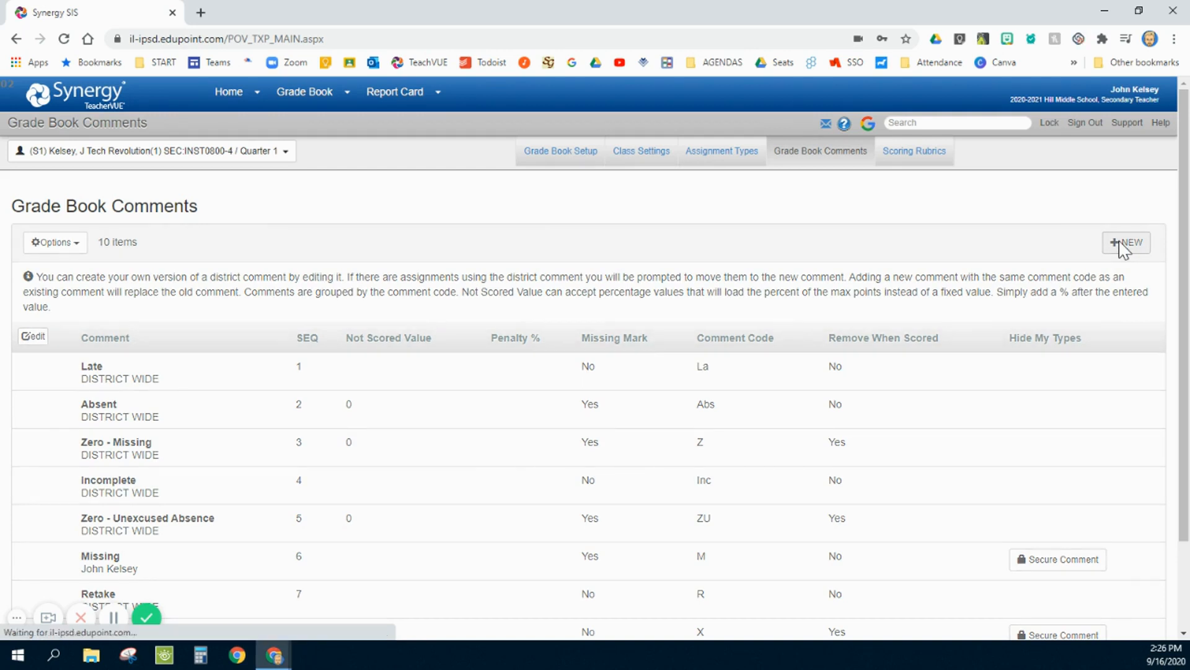
pyautogui.click(174, 369)
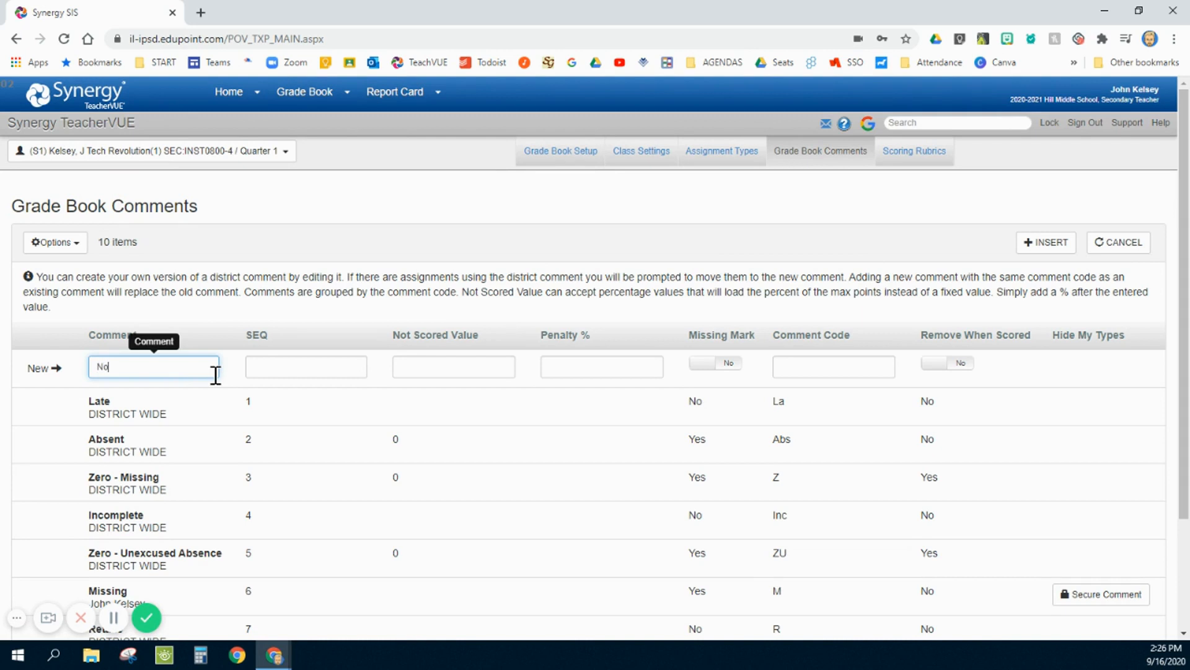
pyautogui.write('No')
pyautogui.press('Tab')
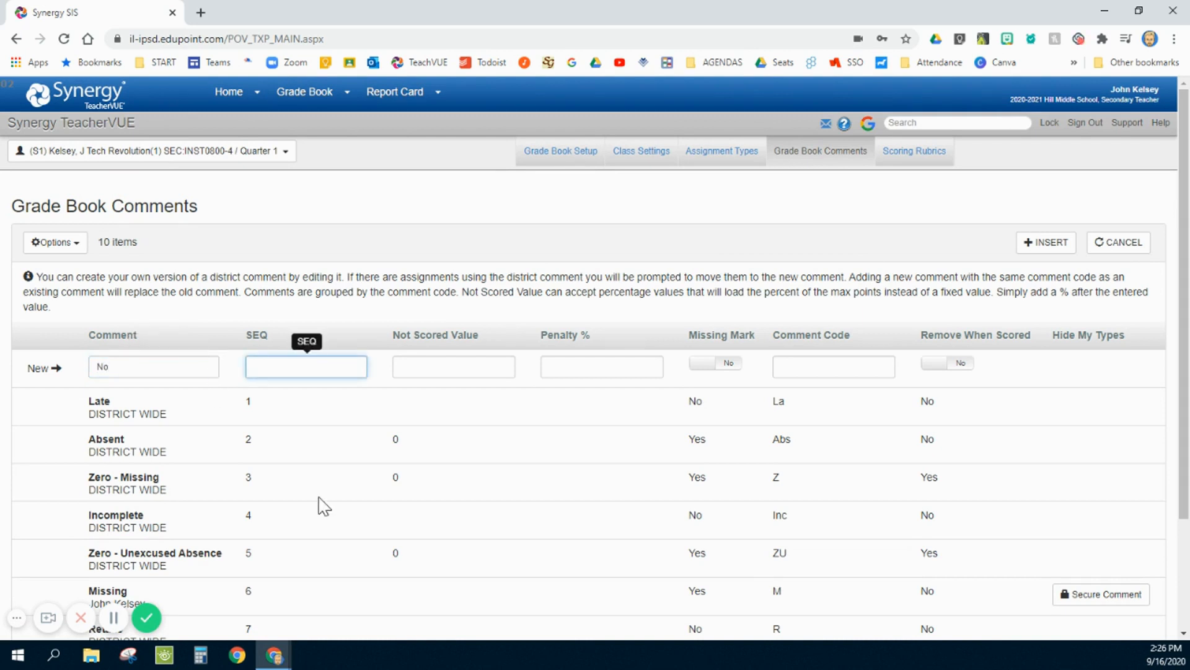
pyautogui.scroll(-2, 323, 505)
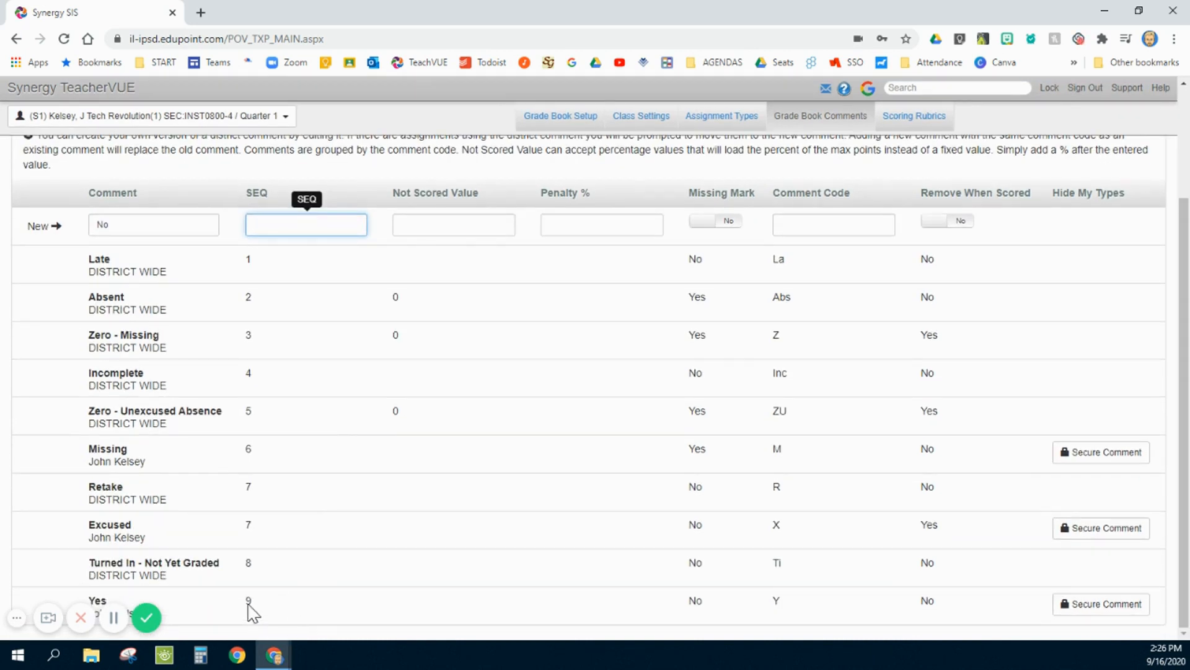
pyautogui.scroll(2, 292, 566)
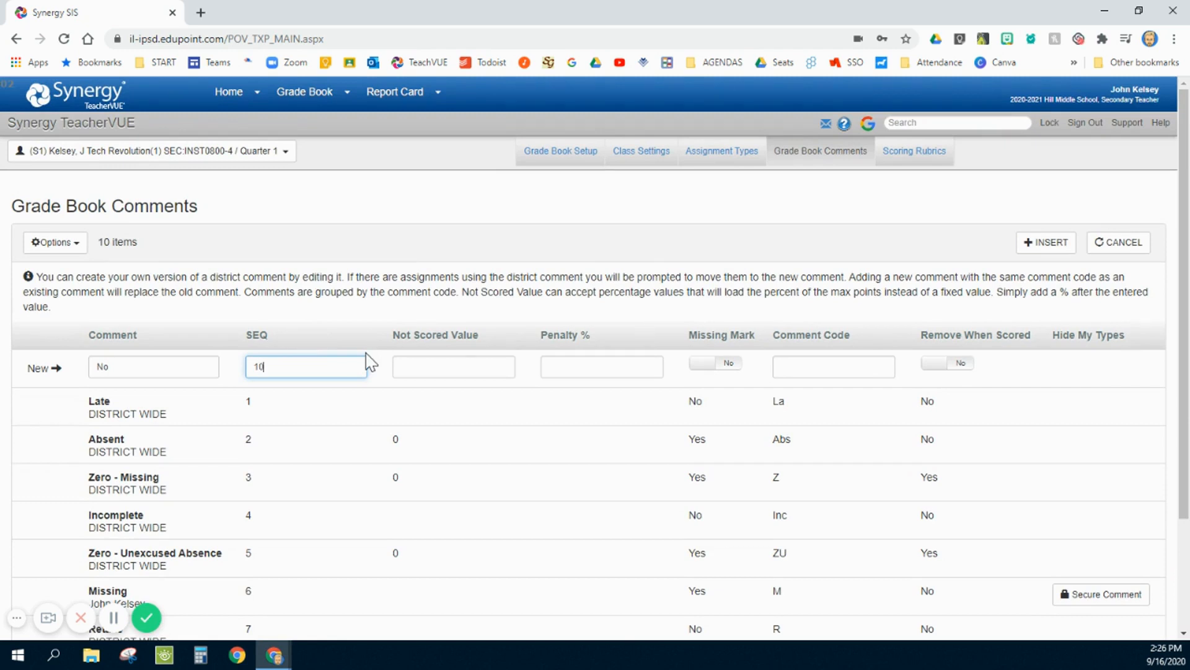
# - Leave the new comment's Not Scored Value empty, check the existing comments for comparison, and set Missing Mark to Yes
pyautogui.click(416, 368)
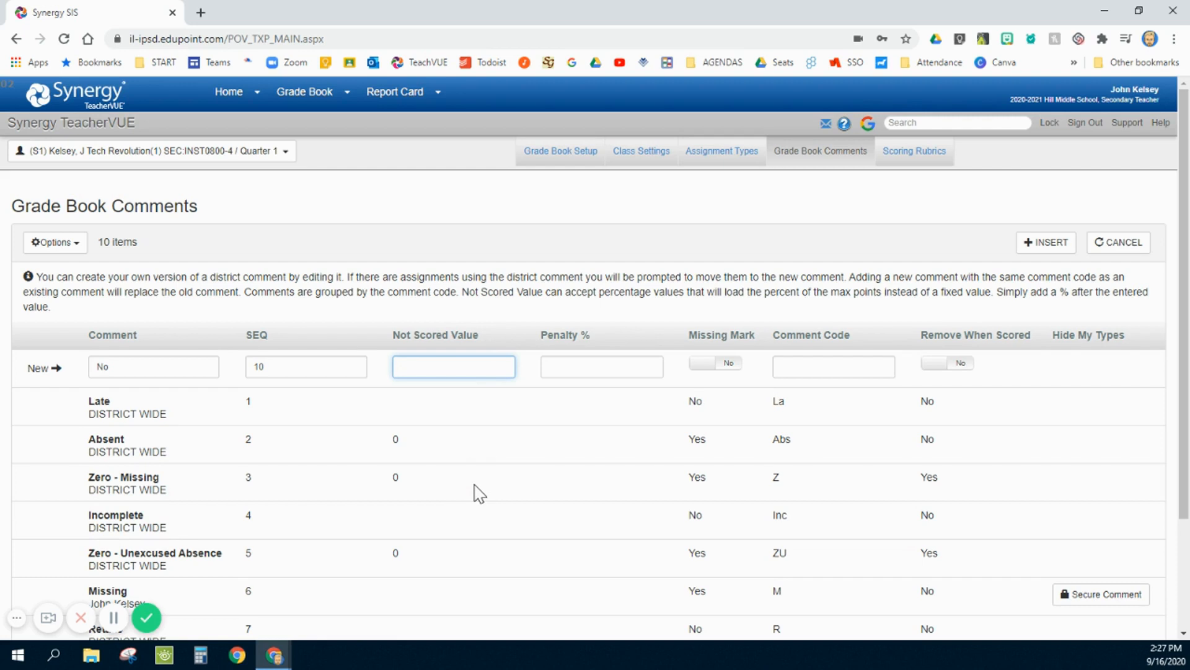
pyautogui.scroll(-2, 479, 494)
pyautogui.scroll(2, 493, 506)
pyautogui.scroll(-3, 721, 403)
pyautogui.scroll(3, 718, 438)
pyautogui.click(715, 367)
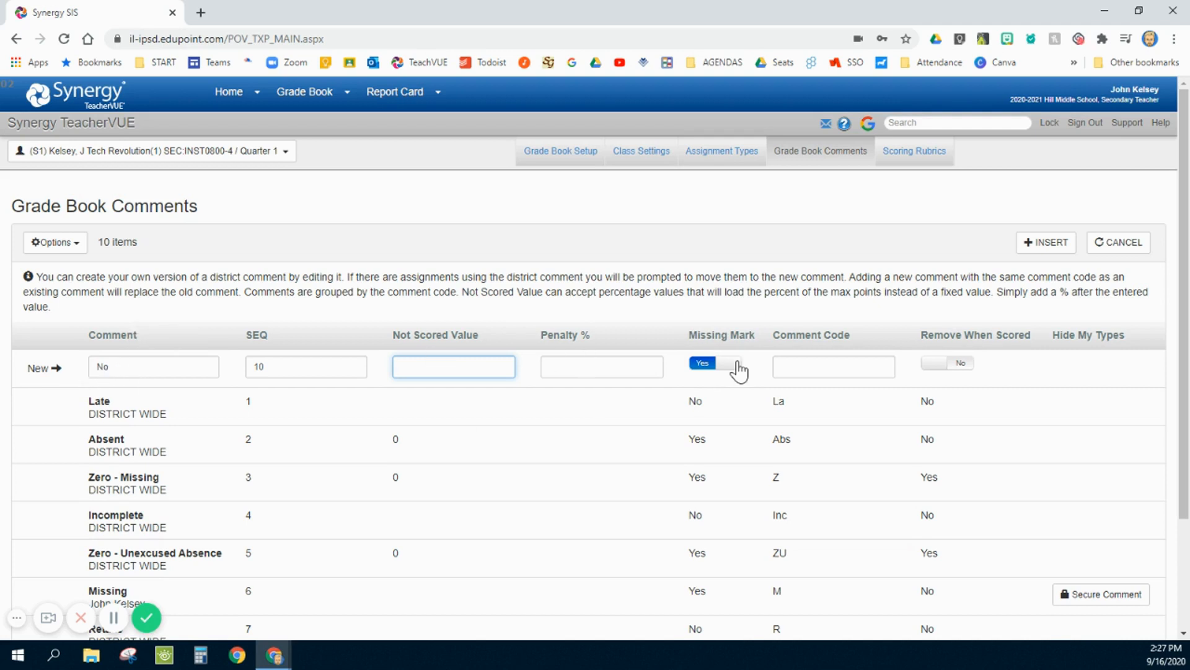
# - Give the new No comment the comment code N, set Remove When Scored to Yes, and insert the comment
pyautogui.click(814, 365)
pyautogui.write('N')
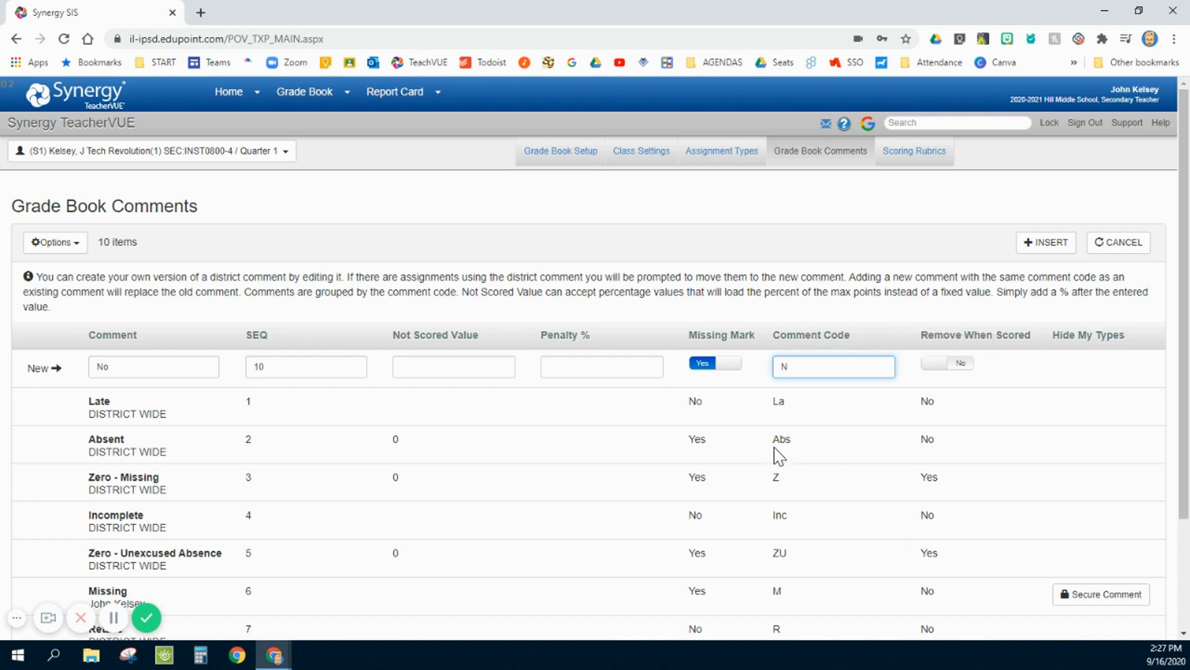
pyautogui.click(950, 366)
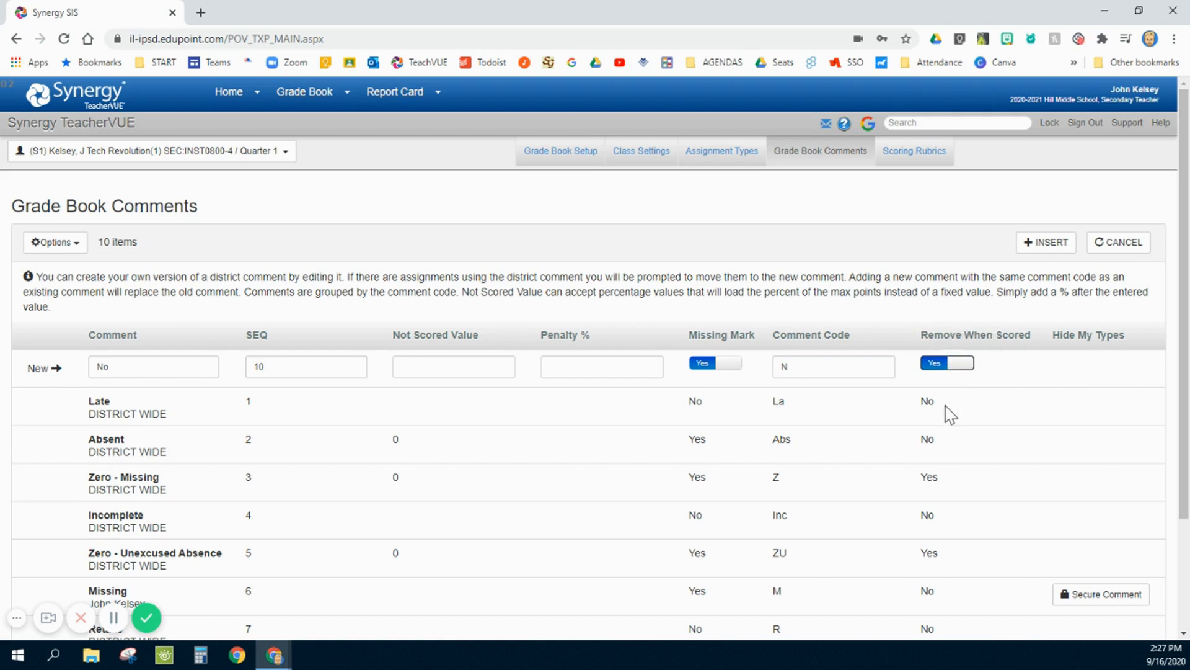
pyautogui.click(1039, 245)
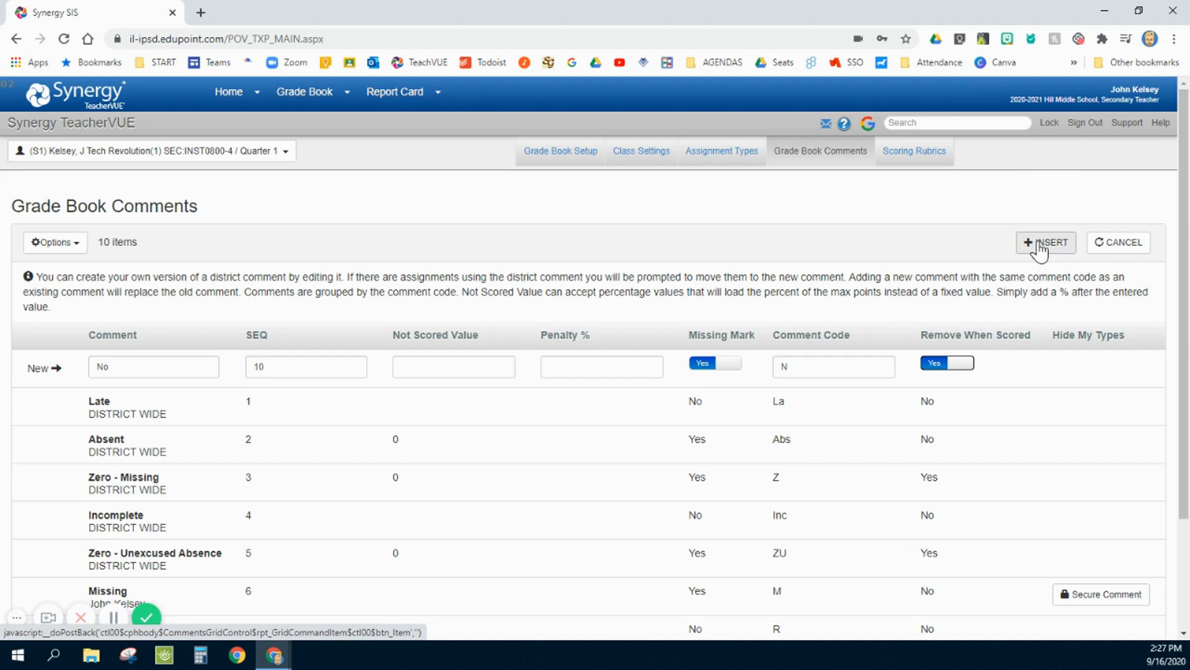
pyautogui.click(1039, 246)
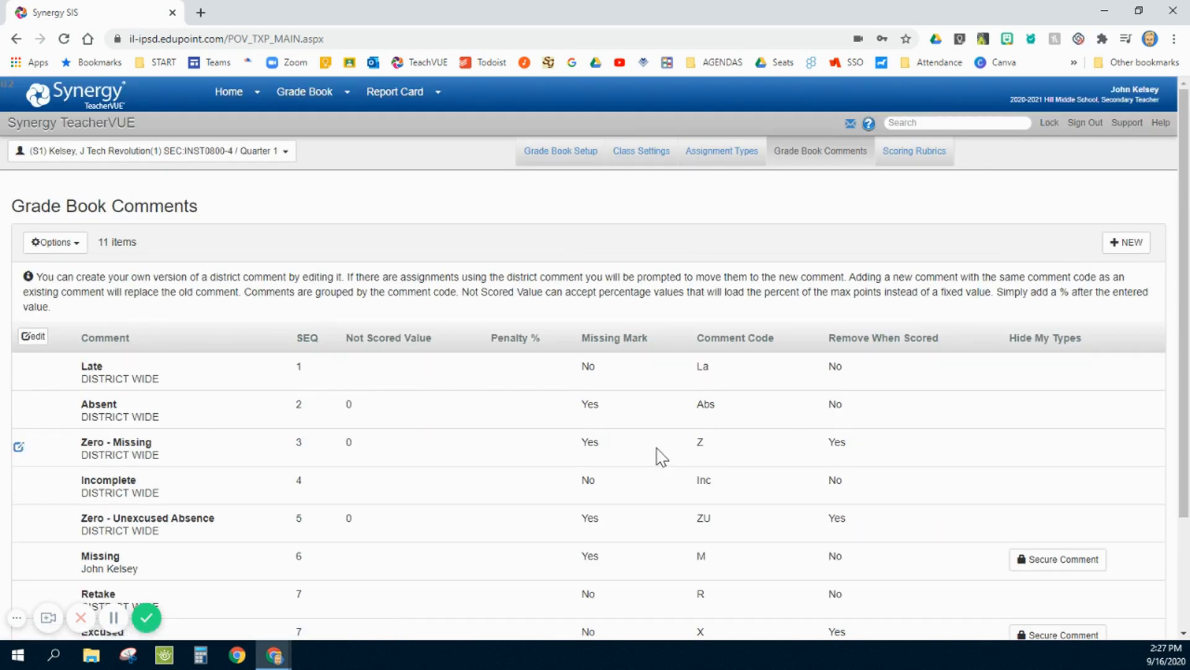
# - Review the full comments list, checking the custom Yes and No comments and their edit and delete controls
pyautogui.scroll(-3, 494, 467)
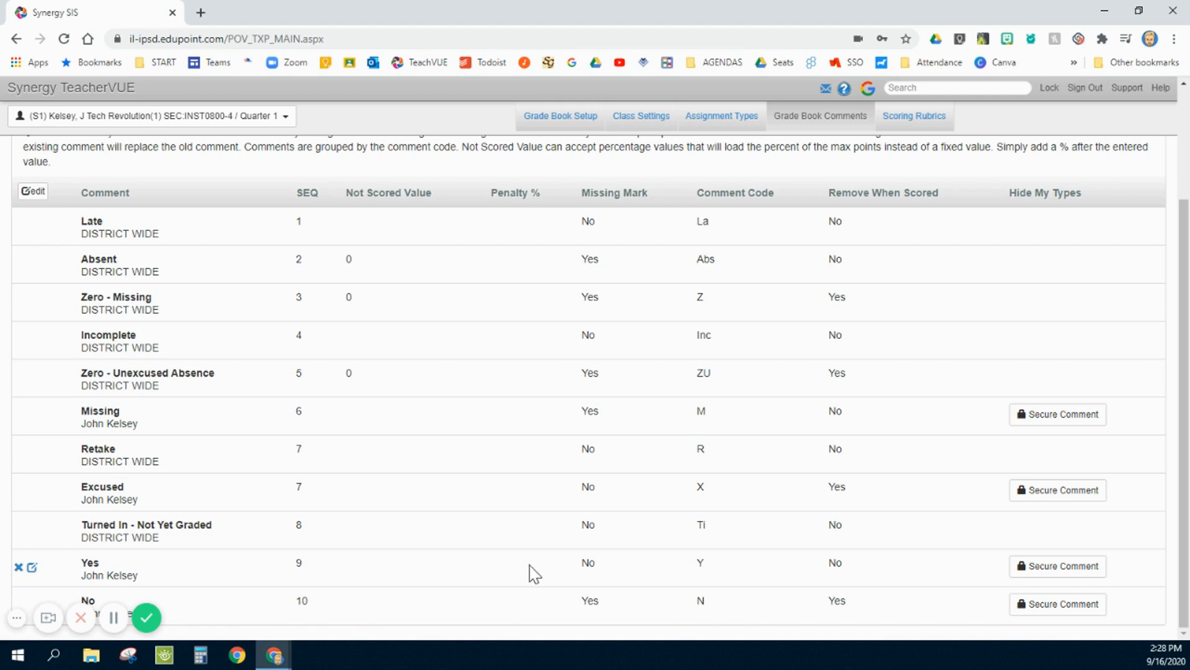
pyautogui.click(32, 568)
pyautogui.scroll(3, 917, 539)
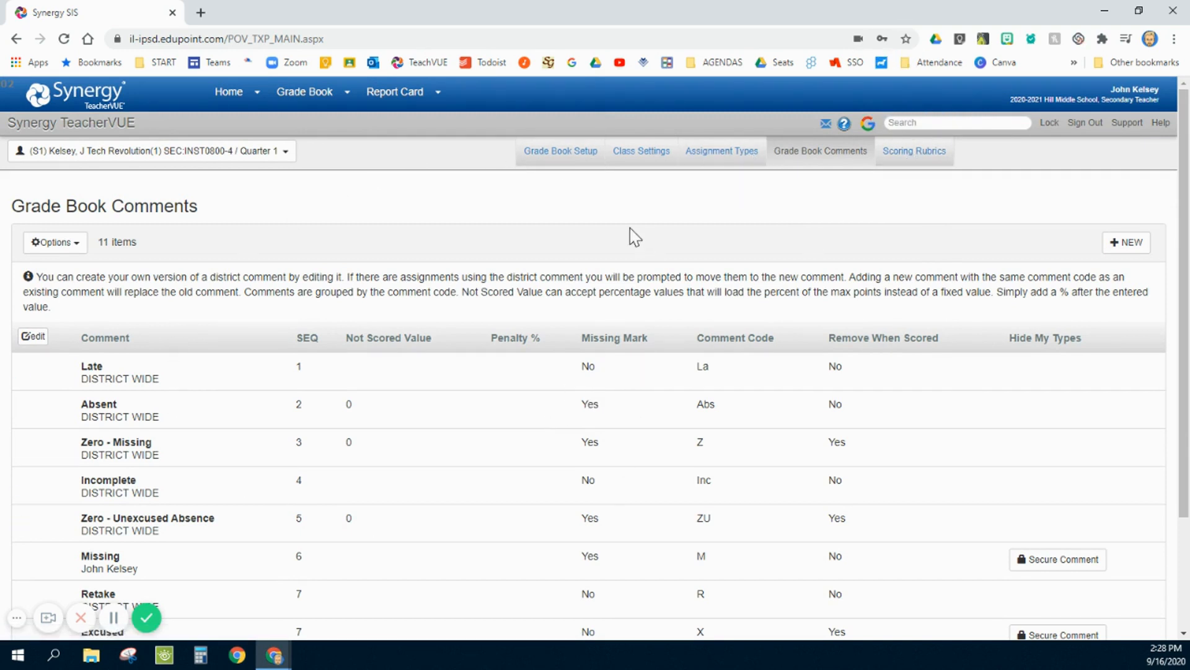
pyautogui.scroll(-2, 638, 465)
pyautogui.scroll(2, 638, 465)
# - Return to Class Settings and examine the Google Classroom setting for each class
pyautogui.click(647, 157)
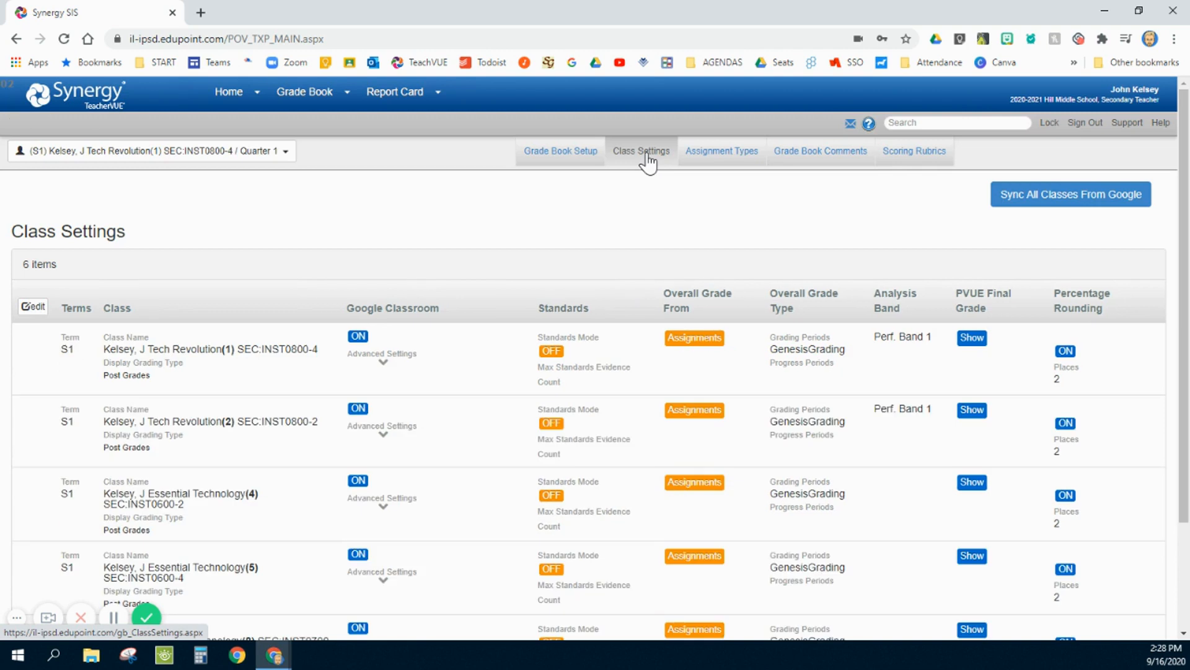
pyautogui.click(392, 310)
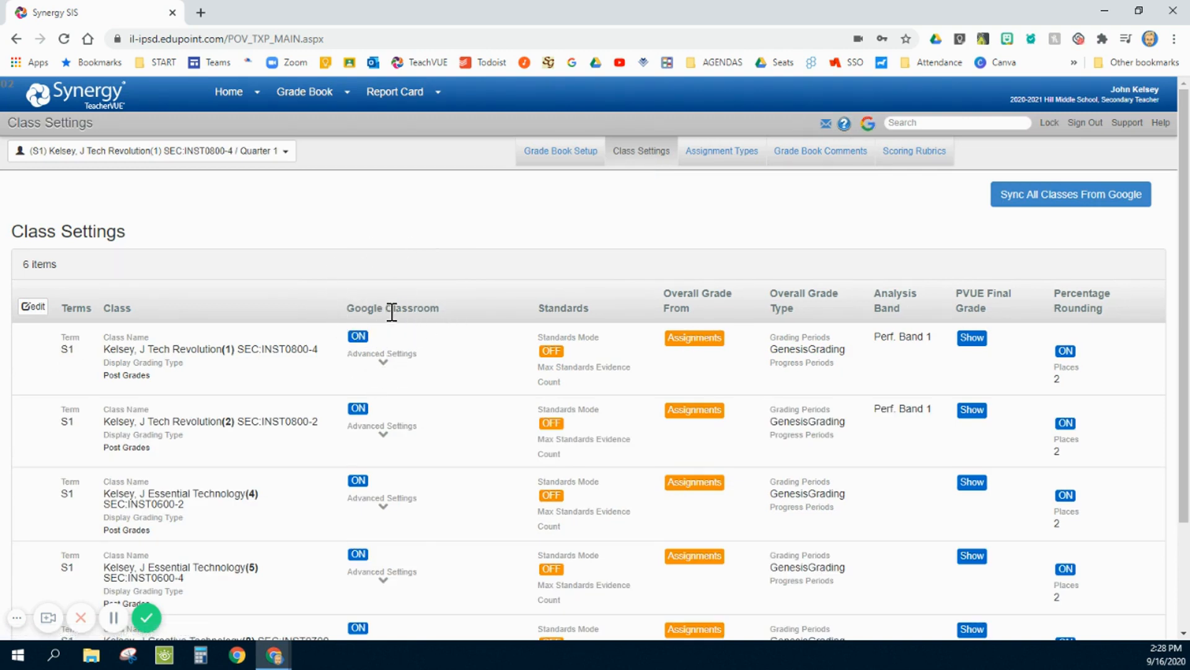